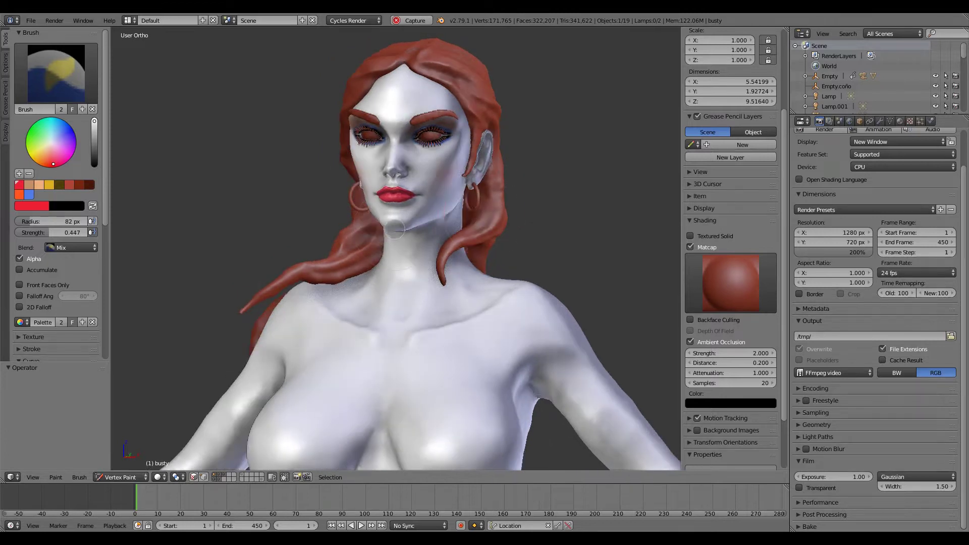
Examine the character's head and bust from several angles, along with the vertex paint brush's curve and symmetry settings.
{"action": "scroll", "coordinate": [55, 191], "scroll_direction": "down", "scroll_amount": 10}
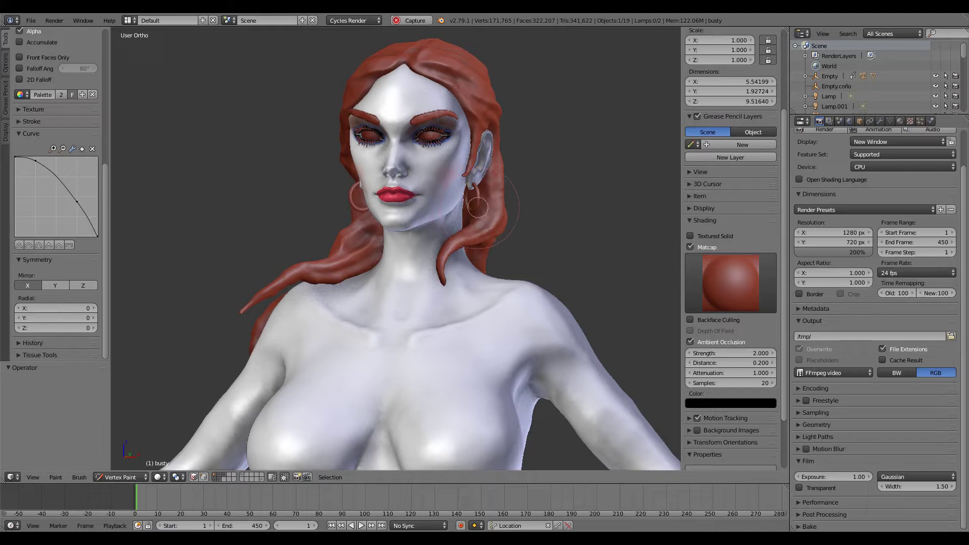
{"action": "mouse_move", "coordinate": [507, 208]}
{"action": "middle_mouse_down"}
{"action": "mouse_move", "coordinate": [538, 209]}
{"action": "mouse_move", "coordinate": [548, 197]}
{"action": "mouse_move", "coordinate": [551, 207]}
{"action": "mouse_move", "coordinate": [517, 193]}
{"action": "middle_mouse_up"}
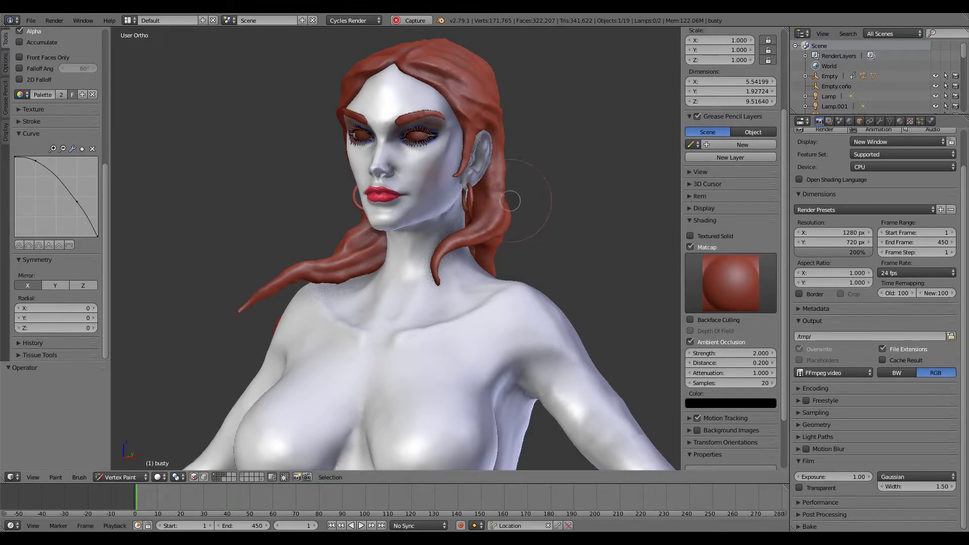
{"action": "middle_click_drag", "start_coordinate": [510, 201], "coordinate": [477, 217]}
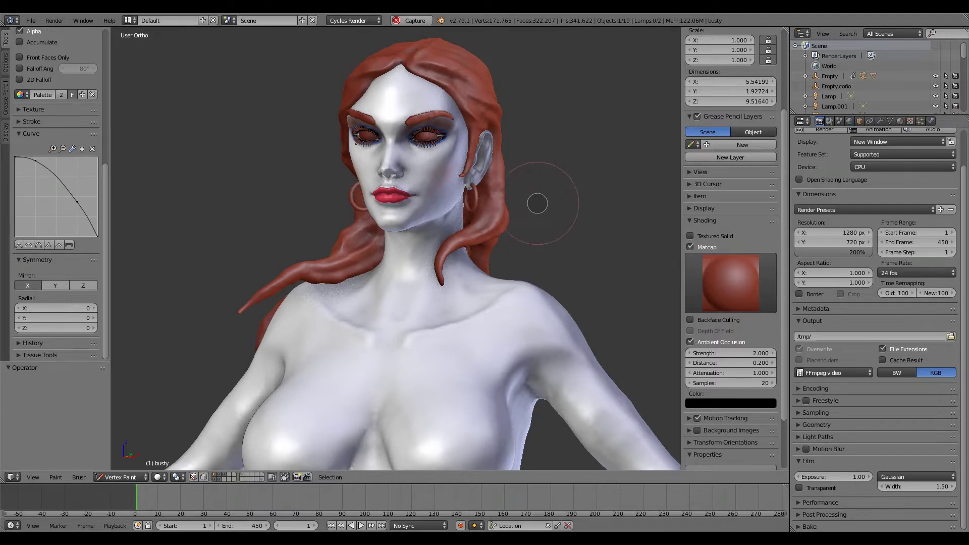
{"action": "middle_click_drag", "start_coordinate": [537, 203], "coordinate": [523, 211]}
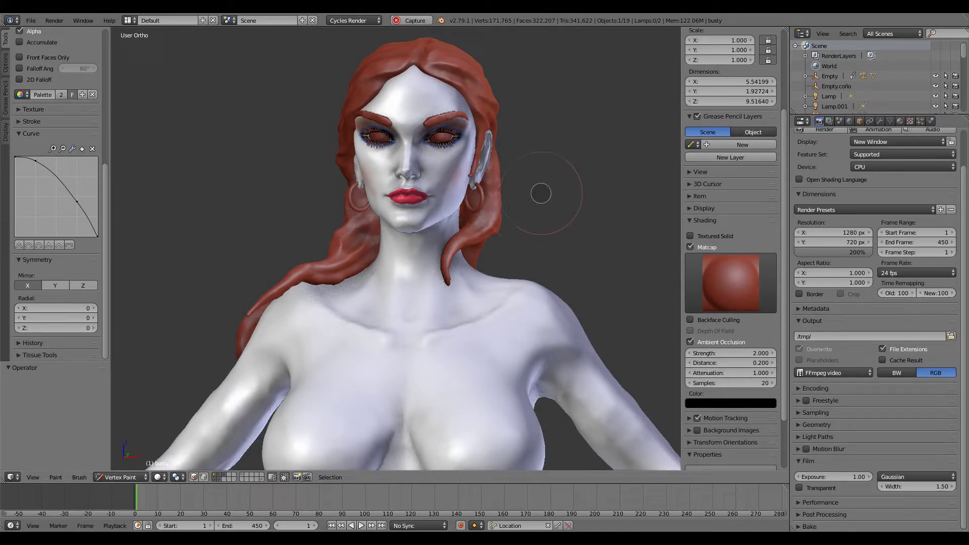
{"action": "middle_click_drag", "start_coordinate": [540, 190], "coordinate": [534, 197]}
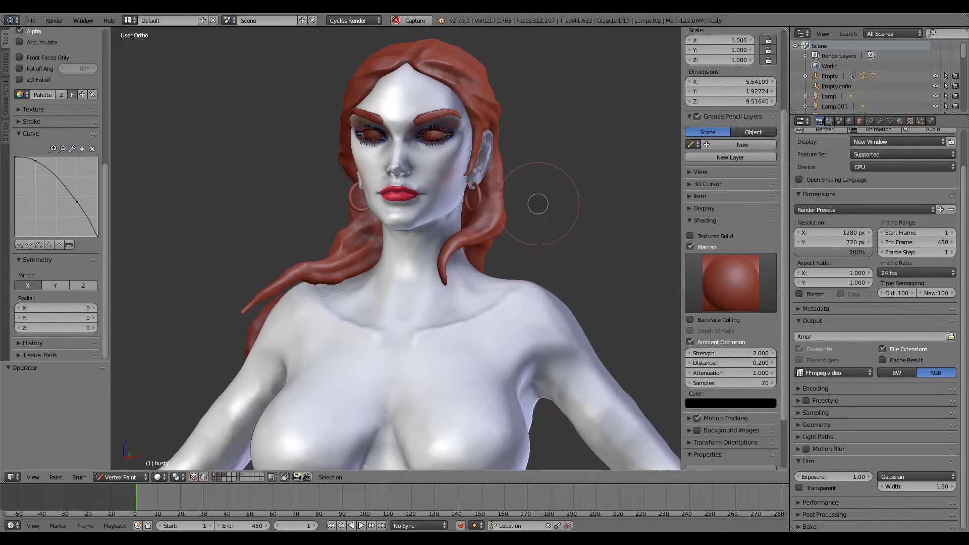
{"action": "mouse_move", "coordinate": [513, 210]}
{"action": "middle_mouse_down"}
{"action": "mouse_move", "coordinate": [528, 207]}
{"action": "mouse_move", "coordinate": [501, 201]}
{"action": "mouse_move", "coordinate": [457, 160]}
{"action": "middle_mouse_up"}
{"action": "scroll", "coordinate": [457, 160], "scroll_direction": "up", "scroll_amount": 4}
{"action": "middle_click_drag", "start_coordinate": [439, 197], "coordinate": [463, 205]}
{"action": "scroll", "coordinate": [426, 205], "scroll_direction": "up", "scroll_amount": 1}
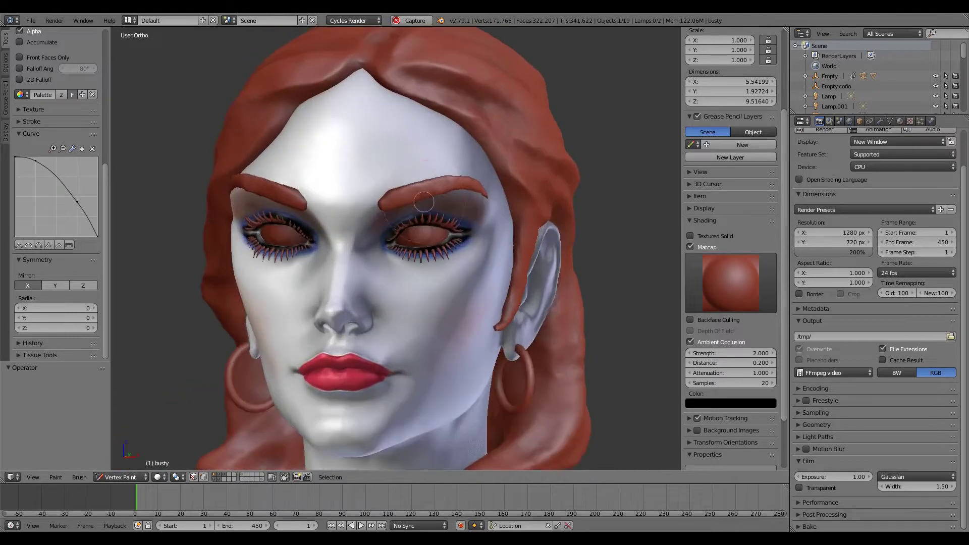
{"action": "middle_click_drag", "start_coordinate": [405, 216], "coordinate": [420, 199], "text": "shift"}
{"action": "scroll", "coordinate": [99, 207], "scroll_direction": "up", "scroll_amount": 8}
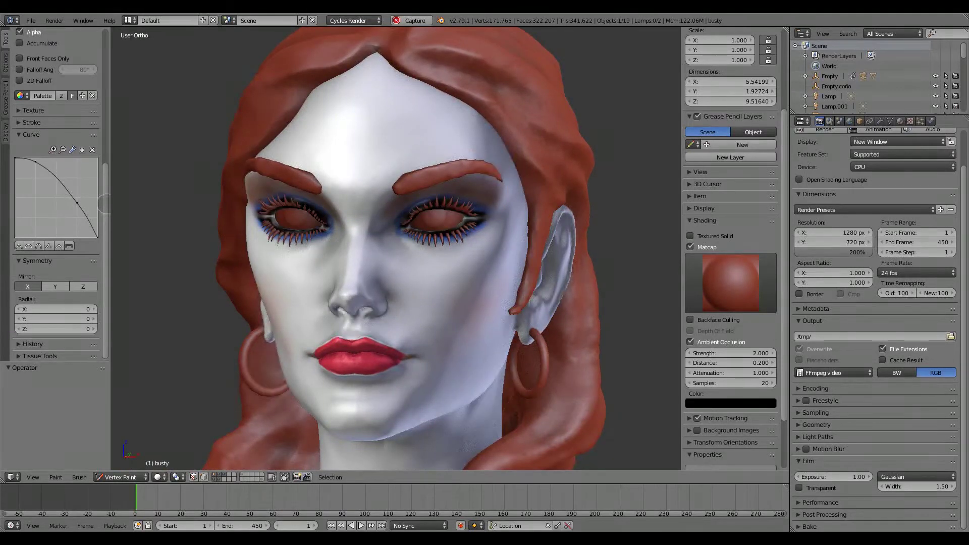
{"action": "scroll", "coordinate": [99, 93], "scroll_direction": "up", "scroll_amount": 3}
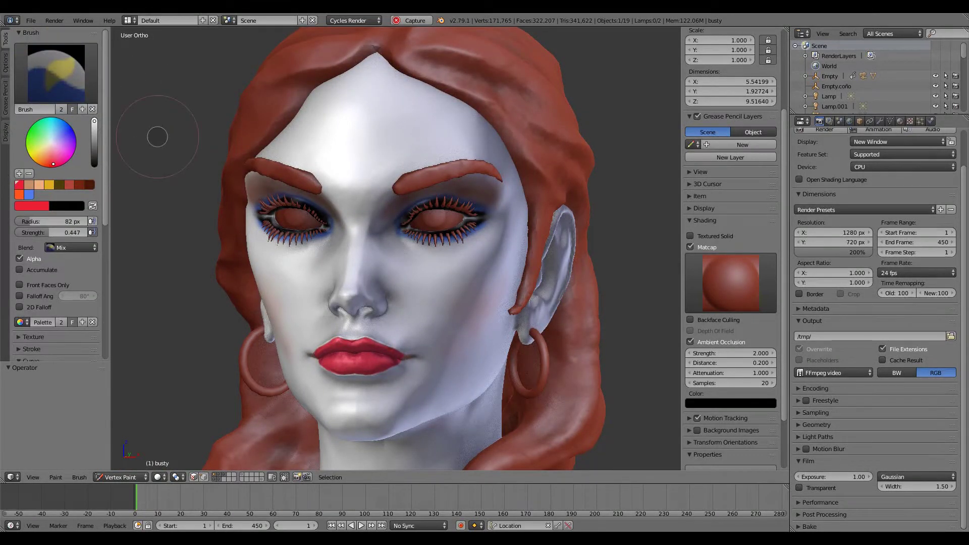
{"action": "mouse_move", "coordinate": [581, 173]}
{"action": "middle_mouse_down"}
{"action": "mouse_move", "coordinate": [430, 175]}
{"action": "mouse_move", "coordinate": [401, 185]}
{"action": "mouse_move", "coordinate": [431, 180]}
{"action": "middle_mouse_up"}
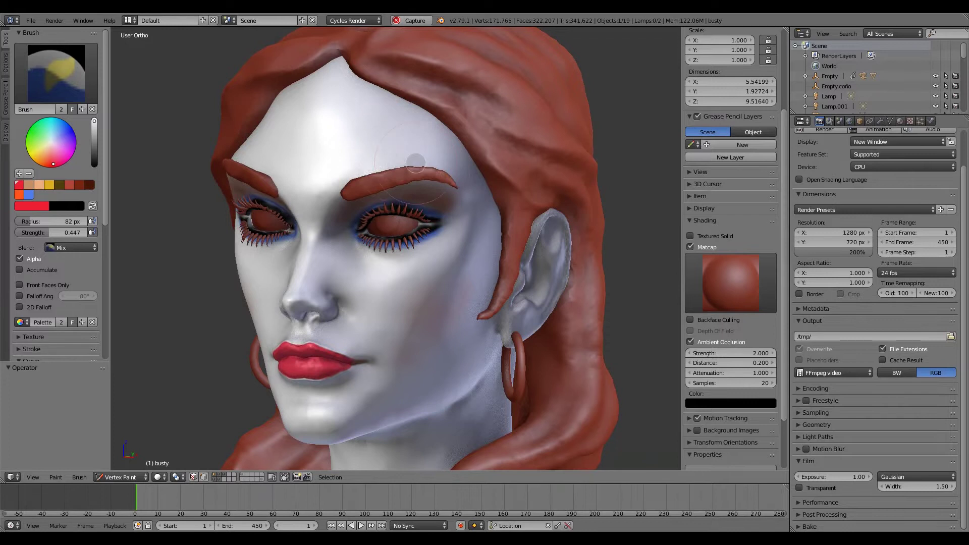
{"action": "left_click_drag", "start_coordinate": [415, 162], "coordinate": [469, 159]}
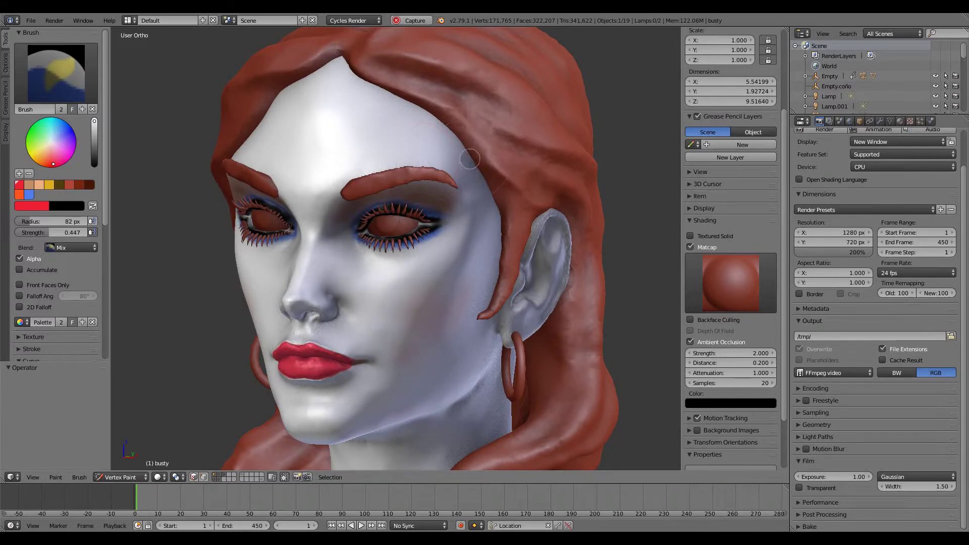
{"action": "mouse_move", "coordinate": [464, 160]}
{"action": "middle_mouse_down"}
{"action": "mouse_move", "coordinate": [566, 150]}
{"action": "mouse_move", "coordinate": [474, 157]}
{"action": "middle_mouse_up"}
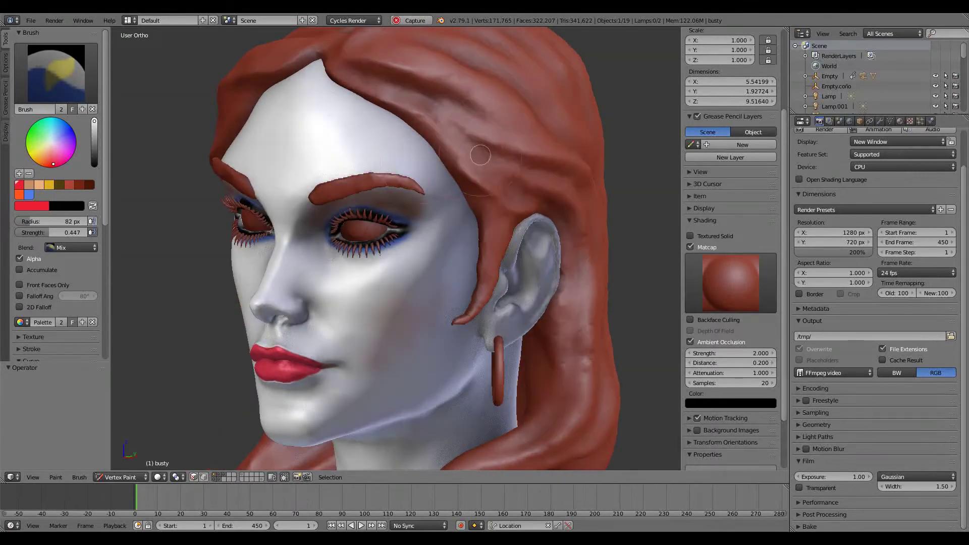
{"action": "middle_click_drag", "start_coordinate": [413, 157], "coordinate": [451, 147]}
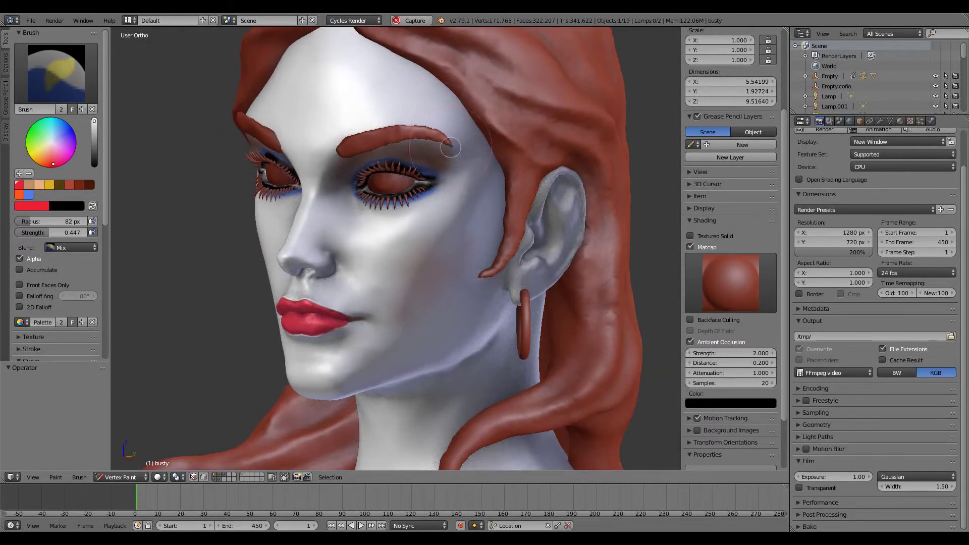
Change the brush color to bright blue and set its radius to 38 px.
{"action": "left_click", "coordinate": [61, 129]}
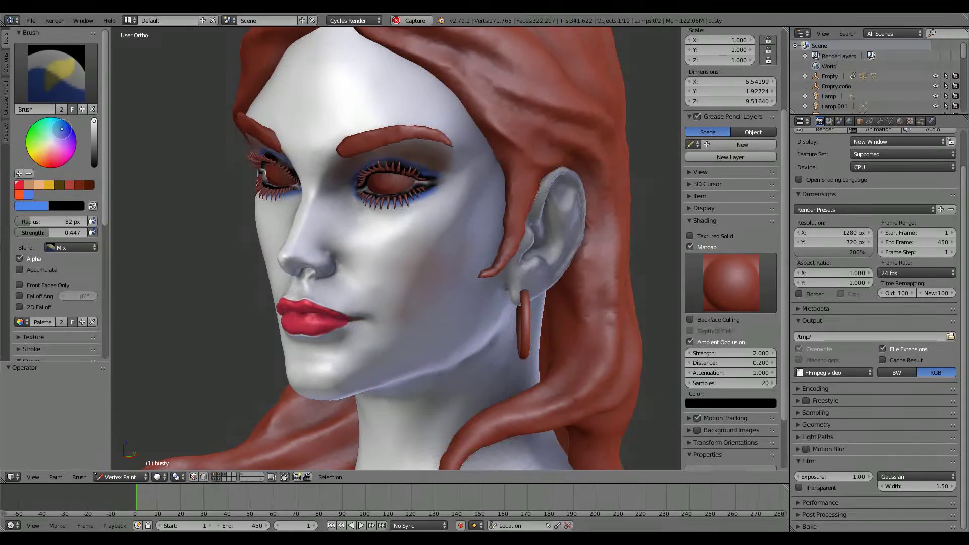
{"action": "left_click_drag", "start_coordinate": [62, 129], "coordinate": [61, 121]}
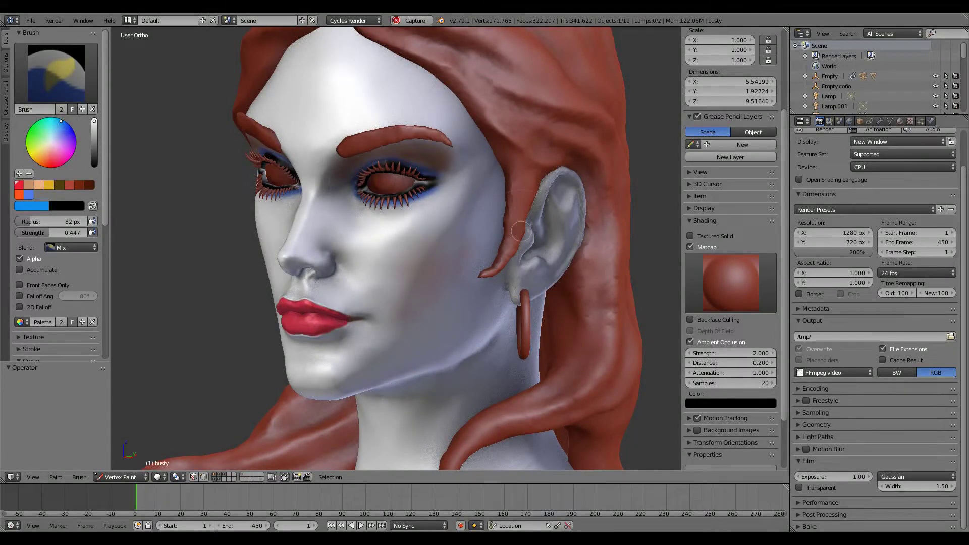
{"action": "middle_click_drag", "start_coordinate": [521, 230], "coordinate": [499, 153]}
{"action": "middle_click_drag", "start_coordinate": [442, 162], "coordinate": [400, 181]}
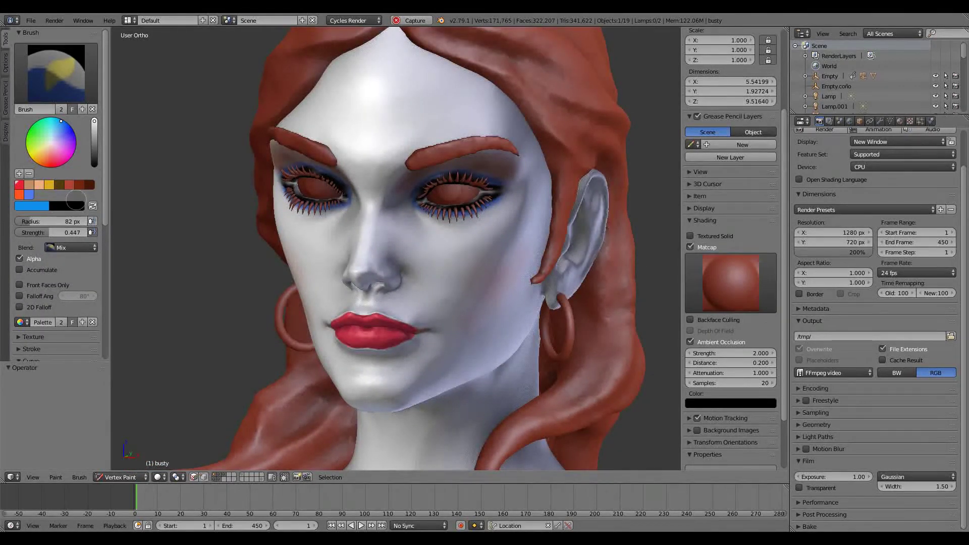
{"action": "left_click_drag", "start_coordinate": [31, 222], "coordinate": [24, 225]}
Collapse the brush's Curve settings and paint a blue vertical stripe on the forehead, mirrored across X.
{"action": "left_click_drag", "start_coordinate": [105, 172], "coordinate": [105, 245]}
{"action": "scroll", "coordinate": [104, 245], "scroll_direction": "down", "scroll_amount": 2}
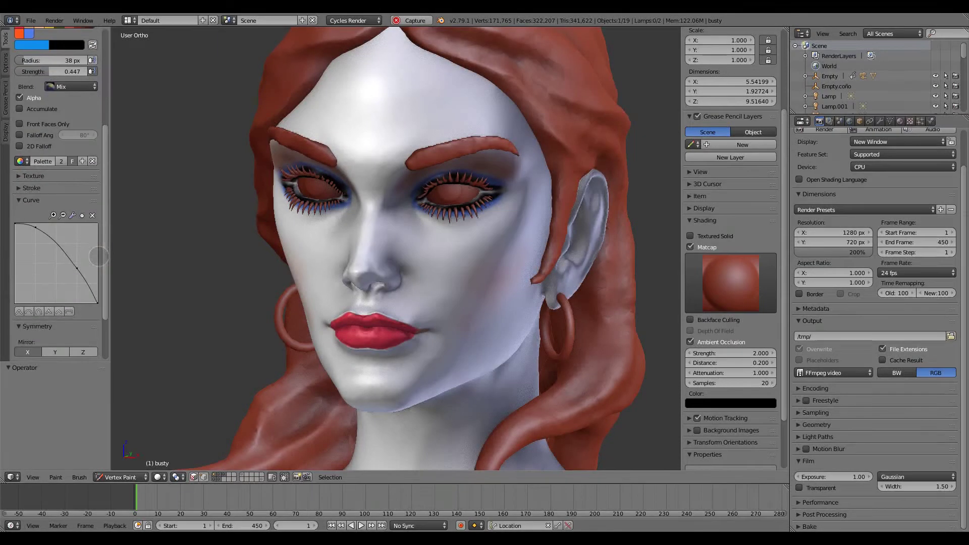
{"action": "scroll", "coordinate": [103, 219], "scroll_direction": "down", "scroll_amount": 2}
{"action": "scroll", "coordinate": [102, 230], "scroll_direction": "down", "scroll_amount": 1}
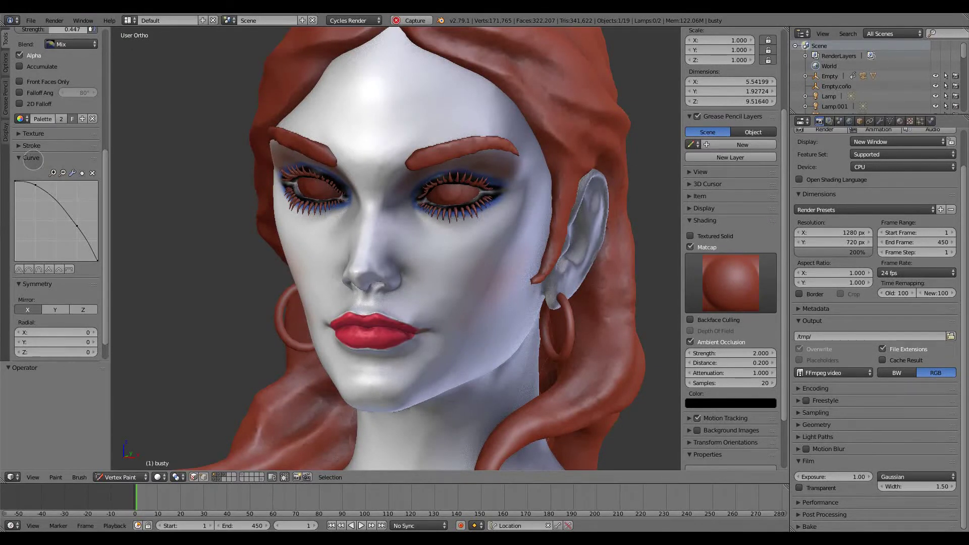
{"action": "left_click", "coordinate": [32, 158]}
{"action": "left_click", "coordinate": [32, 157]}
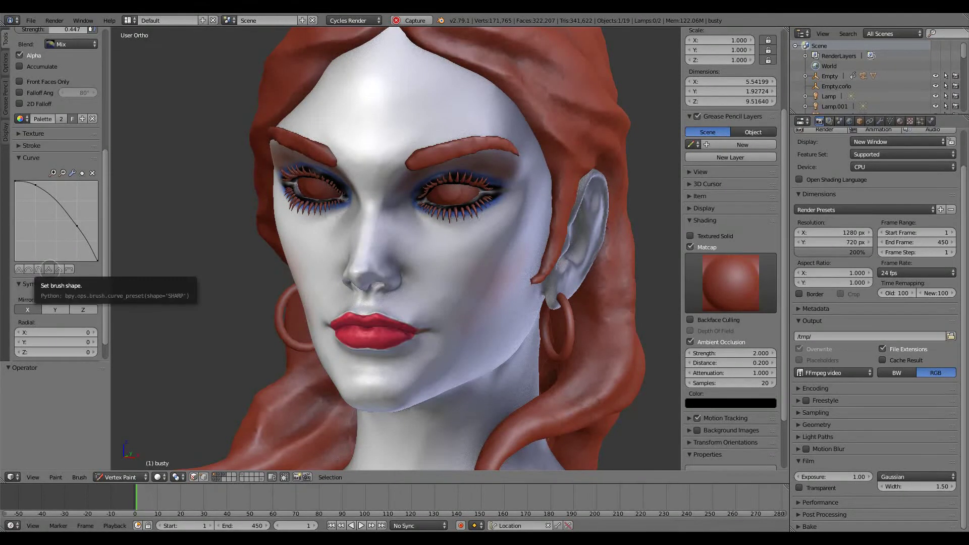
{"action": "left_click", "coordinate": [30, 157]}
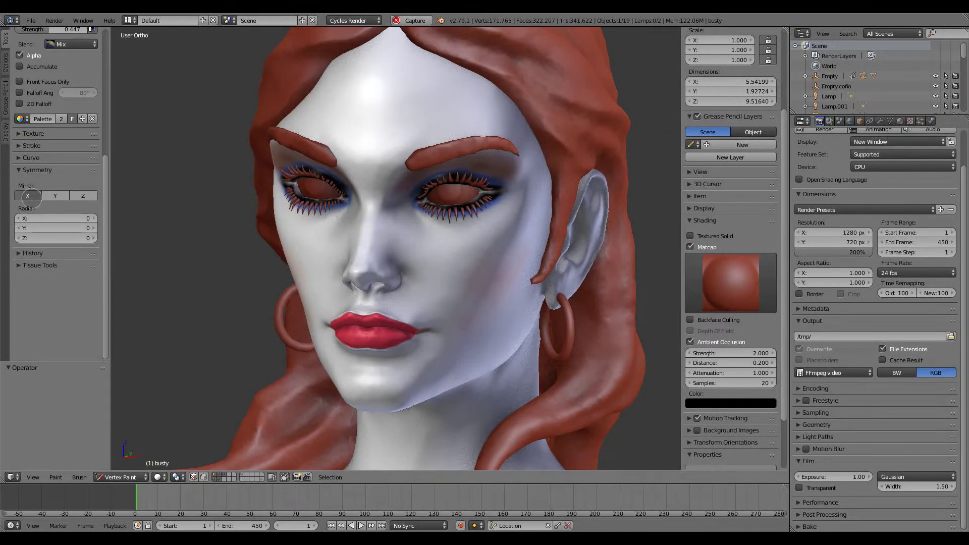
{"action": "left_click_drag", "start_coordinate": [438, 68], "coordinate": [424, 156]}
{"action": "mouse_move", "coordinate": [444, 105]}
{"action": "left_mouse_down"}
{"action": "mouse_move", "coordinate": [465, 177]}
{"action": "mouse_move", "coordinate": [472, 169]}
{"action": "left_mouse_up"}
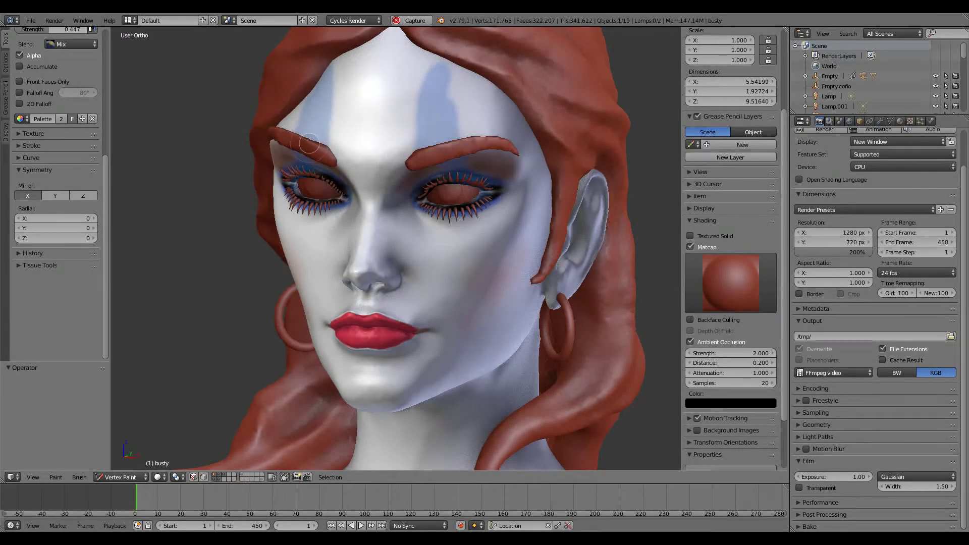
Set the brush strength to 0.808 and paint mirrored blue war-paint stripes down the forehead and curving over the cheeks.
{"action": "scroll", "coordinate": [61, 177], "scroll_direction": "up", "scroll_amount": 10}
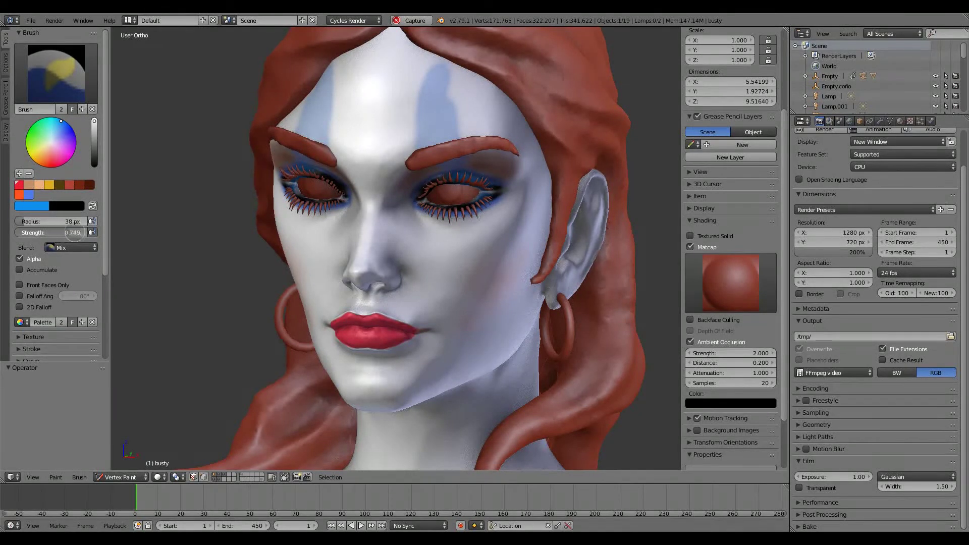
{"action": "left_click_drag", "start_coordinate": [80, 232], "coordinate": [78, 232]}
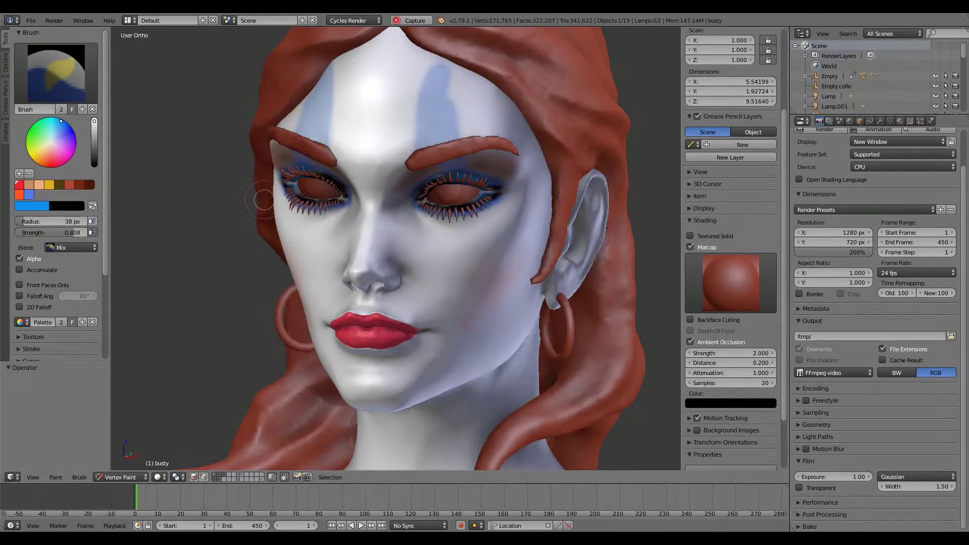
{"action": "middle_click_drag", "start_coordinate": [468, 201], "coordinate": [557, 201]}
{"action": "left_click_drag", "start_coordinate": [474, 60], "coordinate": [478, 116]}
{"action": "middle_click_drag", "start_coordinate": [470, 139], "coordinate": [434, 151]}
{"action": "mouse_move", "coordinate": [433, 210]}
{"action": "left_mouse_down"}
{"action": "mouse_move", "coordinate": [404, 253]}
{"action": "mouse_move", "coordinate": [342, 256]}
{"action": "left_mouse_up"}
{"action": "middle_click_drag", "start_coordinate": [408, 249], "coordinate": [401, 212]}
{"action": "left_click_drag", "start_coordinate": [401, 192], "coordinate": [409, 313]}
{"action": "left_click_drag", "start_coordinate": [379, 205], "coordinate": [407, 212]}
{"action": "left_click_drag", "start_coordinate": [465, 176], "coordinate": [435, 209]}
{"action": "left_click_drag", "start_coordinate": [391, 287], "coordinate": [402, 322]}
{"action": "mouse_move", "coordinate": [414, 266]}
{"action": "middle_mouse_down"}
{"action": "mouse_move", "coordinate": [459, 266]}
{"action": "mouse_move", "coordinate": [480, 202]}
{"action": "middle_mouse_up"}
{"action": "mouse_move", "coordinate": [485, 199]}
{"action": "left_mouse_down"}
{"action": "mouse_move", "coordinate": [444, 218]}
{"action": "mouse_move", "coordinate": [406, 328]}
{"action": "left_mouse_up"}
{"action": "mouse_move", "coordinate": [425, 234]}
{"action": "left_mouse_down"}
{"action": "mouse_move", "coordinate": [421, 353]}
{"action": "mouse_move", "coordinate": [468, 215]}
{"action": "mouse_move", "coordinate": [426, 237]}
{"action": "mouse_move", "coordinate": [424, 349]}
{"action": "left_mouse_up"}
{"action": "mouse_move", "coordinate": [423, 349]}
{"action": "middle_mouse_down"}
{"action": "mouse_move", "coordinate": [385, 266]}
{"action": "mouse_move", "coordinate": [397, 259]}
{"action": "middle_mouse_up"}
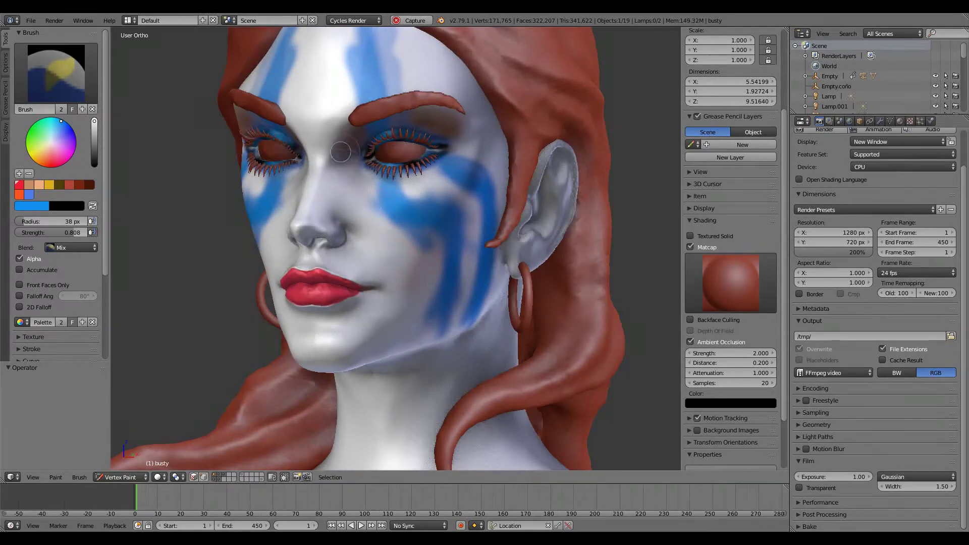
Thicken the blue stripes around the eye and extend them down the cheek to the jawline.
{"action": "mouse_move", "coordinate": [343, 152]}
{"action": "left_mouse_down"}
{"action": "mouse_move", "coordinate": [372, 190]}
{"action": "mouse_move", "coordinate": [375, 180]}
{"action": "left_mouse_up"}
{"action": "middle_click_drag", "start_coordinate": [432, 247], "coordinate": [419, 246]}
{"action": "mouse_move", "coordinate": [419, 246]}
{"action": "left_mouse_down"}
{"action": "mouse_move", "coordinate": [443, 126]}
{"action": "mouse_move", "coordinate": [398, 170]}
{"action": "left_mouse_up"}
{"action": "middle_click_drag", "start_coordinate": [421, 225], "coordinate": [386, 175]}
{"action": "mouse_move", "coordinate": [386, 175]}
{"action": "left_mouse_down"}
{"action": "mouse_move", "coordinate": [283, 227]}
{"action": "mouse_move", "coordinate": [439, 237]}
{"action": "mouse_move", "coordinate": [383, 217]}
{"action": "mouse_move", "coordinate": [396, 234]}
{"action": "left_mouse_up"}
{"action": "mouse_move", "coordinate": [396, 234]}
{"action": "middle_mouse_down"}
{"action": "mouse_move", "coordinate": [384, 212]}
{"action": "mouse_move", "coordinate": [400, 228]}
{"action": "middle_mouse_up"}
{"action": "mouse_move", "coordinate": [400, 228]}
{"action": "left_mouse_down"}
{"action": "mouse_move", "coordinate": [412, 139]}
{"action": "mouse_move", "coordinate": [464, 184]}
{"action": "mouse_move", "coordinate": [444, 192]}
{"action": "left_mouse_up"}
{"action": "mouse_move", "coordinate": [444, 192]}
{"action": "middle_mouse_down"}
{"action": "mouse_move", "coordinate": [422, 223]}
{"action": "mouse_move", "coordinate": [303, 238]}
{"action": "middle_mouse_up"}
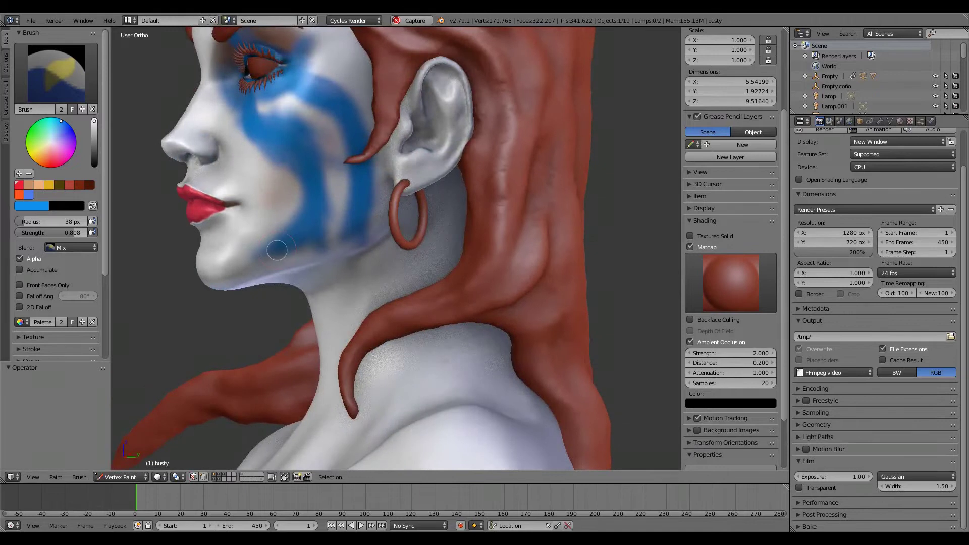
Paint a blue stripe from the base of the neck down the chest, curling around the breast.
{"action": "middle_click_drag", "start_coordinate": [353, 263], "coordinate": [428, 212]}
{"action": "scroll", "coordinate": [429, 215], "scroll_direction": "down", "scroll_amount": 4}
{"action": "mouse_move", "coordinate": [457, 291]}
{"action": "middle_mouse_down"}
{"action": "mouse_move", "coordinate": [379, 240]}
{"action": "mouse_move", "coordinate": [398, 260]}
{"action": "mouse_move", "coordinate": [382, 255]}
{"action": "mouse_move", "coordinate": [413, 240]}
{"action": "middle_mouse_up"}
{"action": "mouse_move", "coordinate": [410, 235]}
{"action": "left_mouse_down"}
{"action": "mouse_move", "coordinate": [446, 308]}
{"action": "mouse_move", "coordinate": [469, 320]}
{"action": "left_mouse_up"}
{"action": "mouse_move", "coordinate": [450, 318]}
{"action": "middle_mouse_down"}
{"action": "mouse_move", "coordinate": [465, 338]}
{"action": "mouse_move", "coordinate": [411, 277]}
{"action": "mouse_move", "coordinate": [419, 264]}
{"action": "middle_mouse_up"}
{"action": "mouse_move", "coordinate": [404, 263]}
{"action": "left_mouse_down"}
{"action": "mouse_move", "coordinate": [404, 378]}
{"action": "mouse_move", "coordinate": [382, 368]}
{"action": "mouse_move", "coordinate": [389, 332]}
{"action": "mouse_move", "coordinate": [413, 366]}
{"action": "left_mouse_up"}
{"action": "mouse_move", "coordinate": [450, 353]}
{"action": "middle_mouse_down"}
{"action": "mouse_move", "coordinate": [413, 348]}
{"action": "mouse_move", "coordinate": [407, 360]}
{"action": "middle_mouse_up"}
{"action": "mouse_move", "coordinate": [318, 371]}
{"action": "left_mouse_down"}
{"action": "mouse_move", "coordinate": [354, 255]}
{"action": "mouse_move", "coordinate": [361, 283]}
{"action": "mouse_move", "coordinate": [329, 375]}
{"action": "left_mouse_up"}
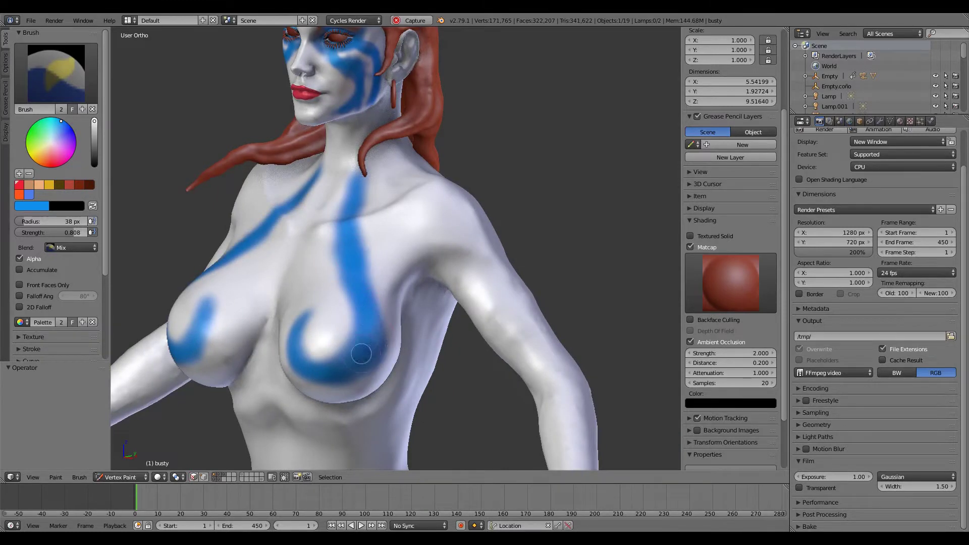
Add more blue stripes from the collarbone across the upper chest and over the shoulder.
{"action": "mouse_move", "coordinate": [312, 366]}
{"action": "middle_mouse_down"}
{"action": "mouse_move", "coordinate": [377, 350]}
{"action": "mouse_move", "coordinate": [327, 305]}
{"action": "mouse_move", "coordinate": [319, 240]}
{"action": "middle_mouse_up"}
{"action": "left_click_drag", "start_coordinate": [326, 216], "coordinate": [283, 297]}
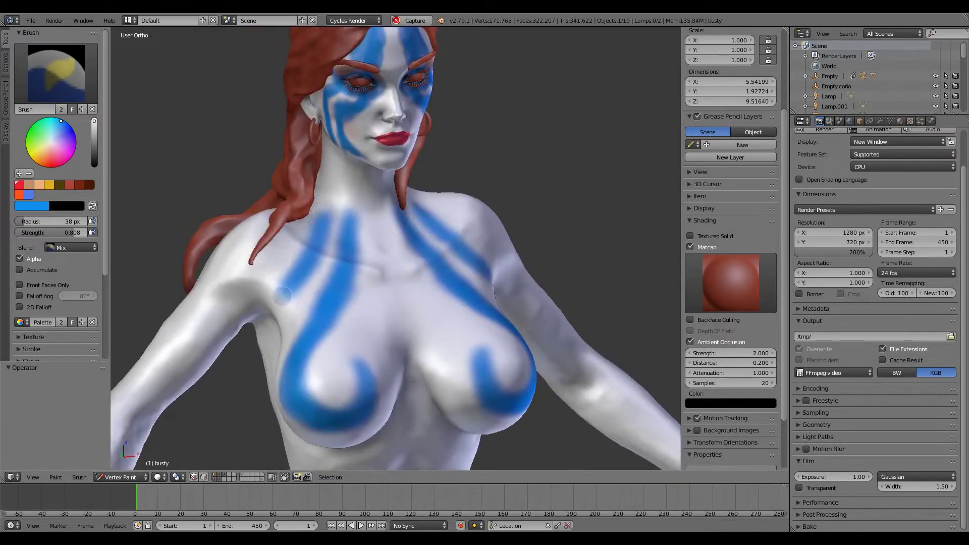
{"action": "middle_click_drag", "start_coordinate": [406, 287], "coordinate": [372, 283]}
{"action": "mouse_move", "coordinate": [250, 248]}
{"action": "left_mouse_down"}
{"action": "mouse_move", "coordinate": [299, 279]}
{"action": "mouse_move", "coordinate": [308, 303]}
{"action": "mouse_move", "coordinate": [366, 292]}
{"action": "mouse_move", "coordinate": [361, 281]}
{"action": "mouse_move", "coordinate": [340, 314]}
{"action": "left_mouse_up"}
{"action": "middle_click_drag", "start_coordinate": [450, 250], "coordinate": [405, 276]}
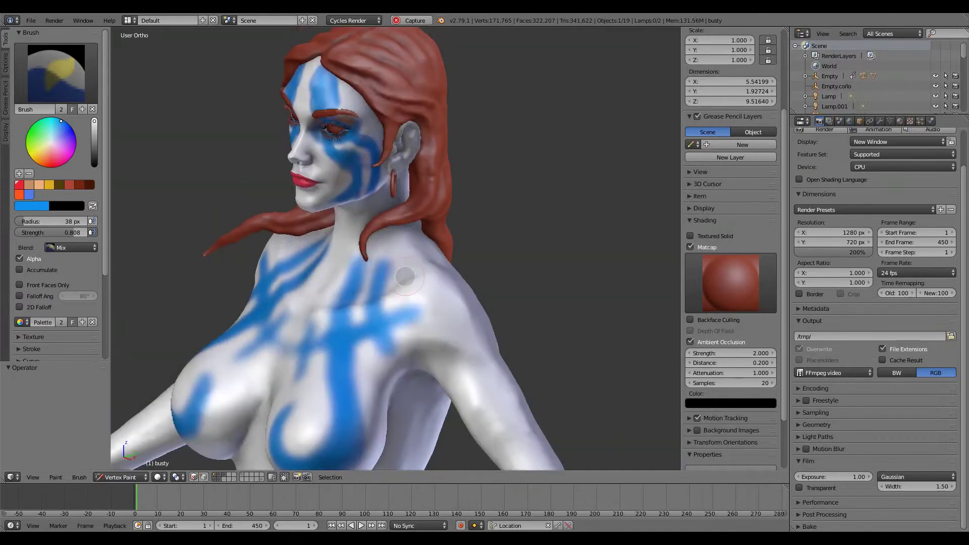
{"action": "mouse_move", "coordinate": [495, 293]}
{"action": "middle_mouse_down"}
{"action": "mouse_move", "coordinate": [422, 256]}
{"action": "mouse_move", "coordinate": [414, 300]}
{"action": "middle_mouse_up"}
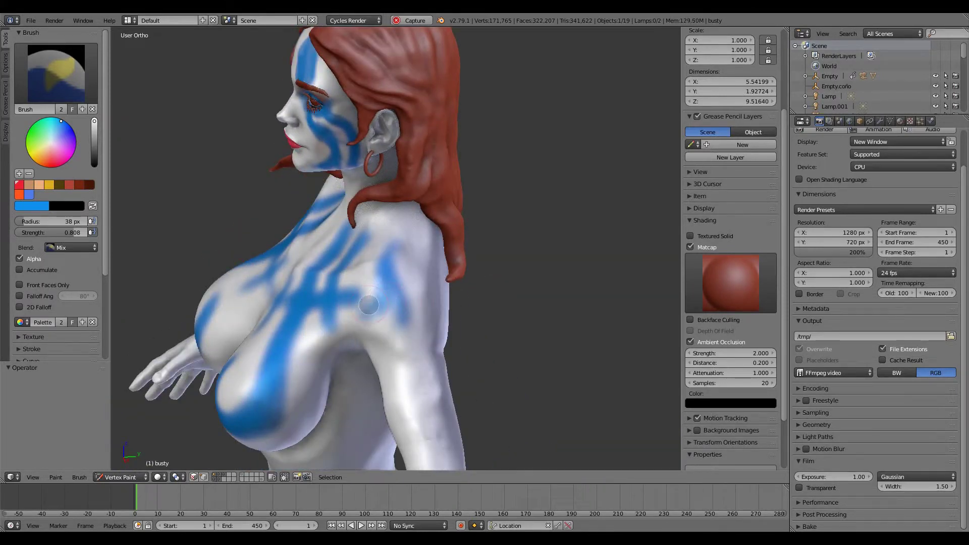
{"action": "middle_click_drag", "start_coordinate": [382, 286], "coordinate": [400, 218]}
Set the brush blending to Multiply and paint over the inner cheek stripe to deepen its blue.
{"action": "scroll", "coordinate": [409, 267], "scroll_direction": "up", "scroll_amount": 5}
{"action": "middle_click_drag", "start_coordinate": [409, 267], "coordinate": [443, 217]}
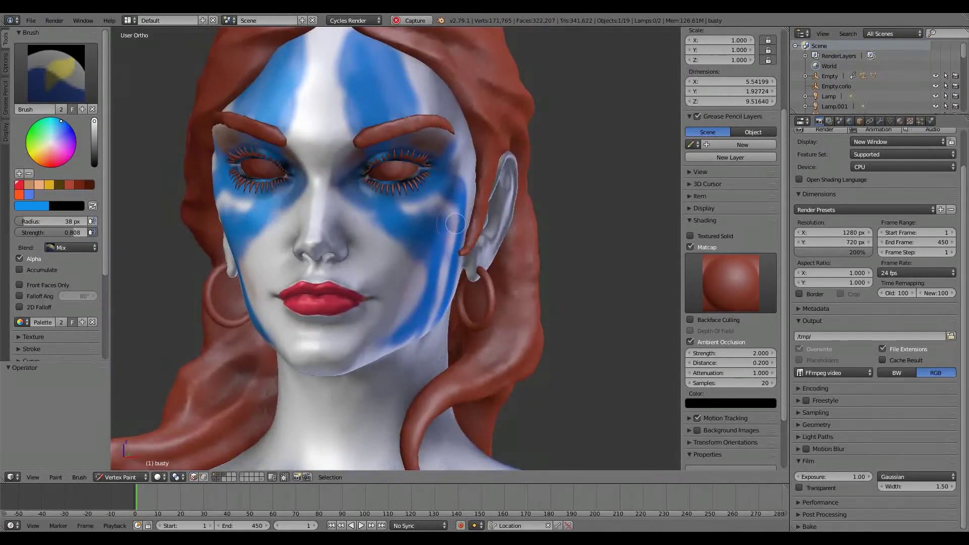
{"action": "middle_click_drag", "start_coordinate": [494, 220], "coordinate": [363, 226]}
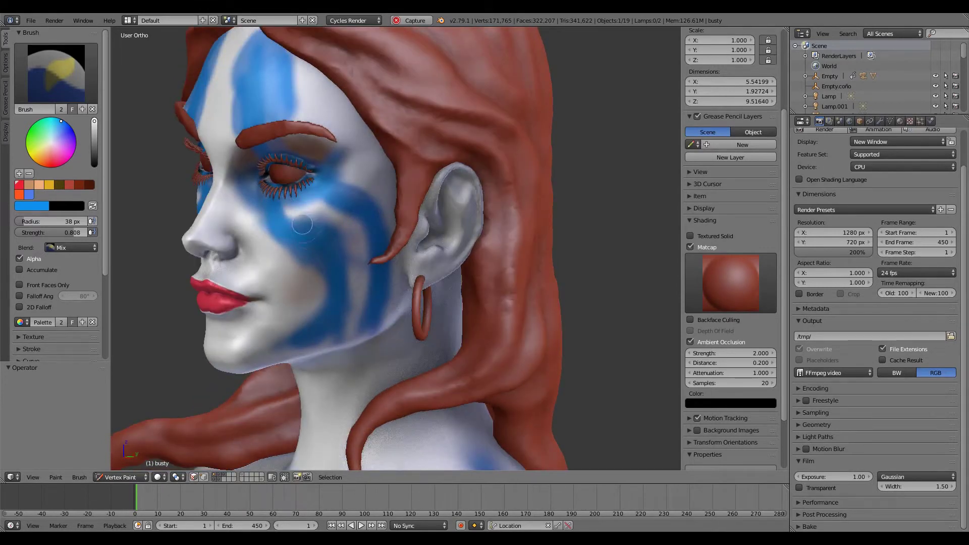
{"action": "middle_click_drag", "start_coordinate": [371, 241], "coordinate": [447, 195]}
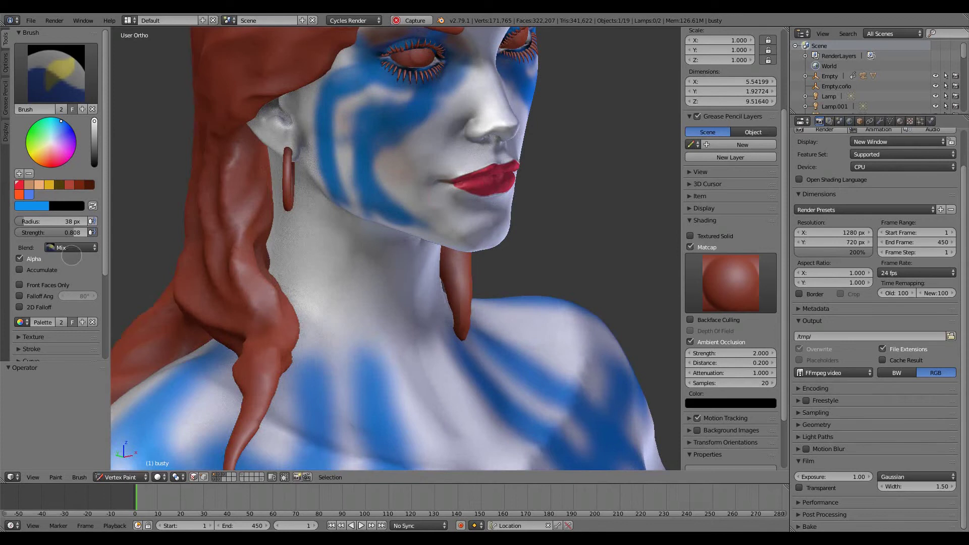
{"action": "left_click", "coordinate": [71, 248]}
{"action": "left_click", "coordinate": [70, 202]}
{"action": "middle_click_drag", "start_coordinate": [303, 222], "coordinate": [312, 268]}
{"action": "left_click_drag", "start_coordinate": [318, 256], "coordinate": [329, 325]}
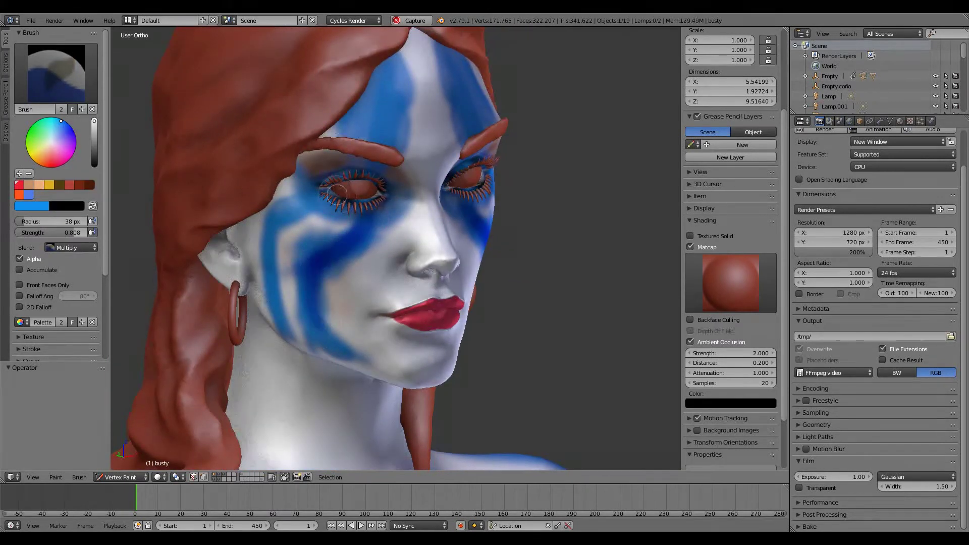
Deepen the blue of the outer cheek and forehead stripes with the Multiply brush.
{"action": "mouse_move", "coordinate": [333, 197]}
{"action": "left_mouse_down"}
{"action": "mouse_move", "coordinate": [290, 215]}
{"action": "mouse_move", "coordinate": [275, 267]}
{"action": "left_mouse_up"}
{"action": "middle_click_drag", "start_coordinate": [312, 244], "coordinate": [272, 243]}
{"action": "middle_click_drag", "start_coordinate": [233, 130], "coordinate": [315, 249], "text": "shift"}
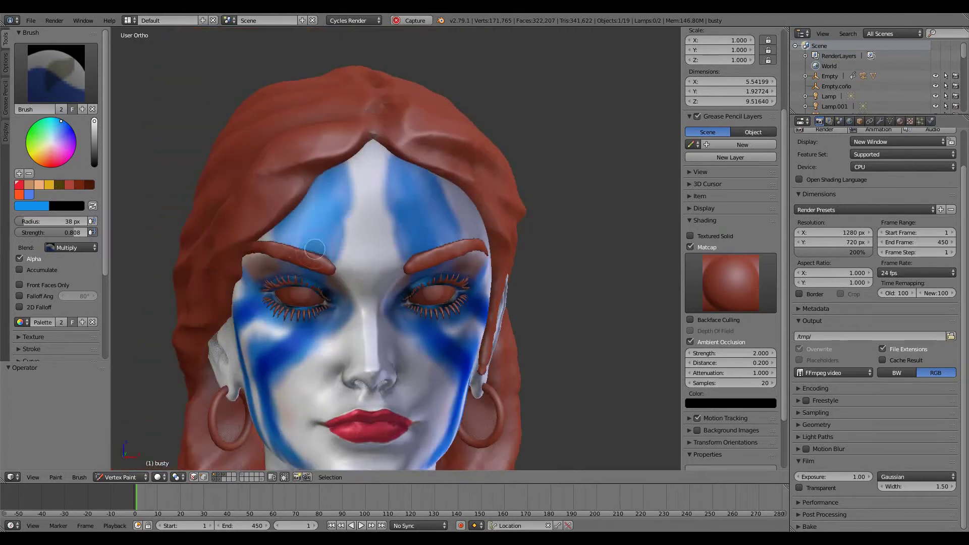
{"action": "mouse_move", "coordinate": [327, 177]}
{"action": "left_mouse_down"}
{"action": "mouse_move", "coordinate": [282, 266]}
{"action": "mouse_move", "coordinate": [417, 183]}
{"action": "mouse_move", "coordinate": [355, 188]}
{"action": "mouse_move", "coordinate": [389, 225]}
{"action": "mouse_move", "coordinate": [342, 220]}
{"action": "left_mouse_up"}
{"action": "mouse_move", "coordinate": [342, 220]}
{"action": "middle_mouse_down"}
{"action": "mouse_move", "coordinate": [367, 244]}
{"action": "mouse_move", "coordinate": [277, 232]}
{"action": "mouse_move", "coordinate": [301, 237]}
{"action": "middle_mouse_up"}
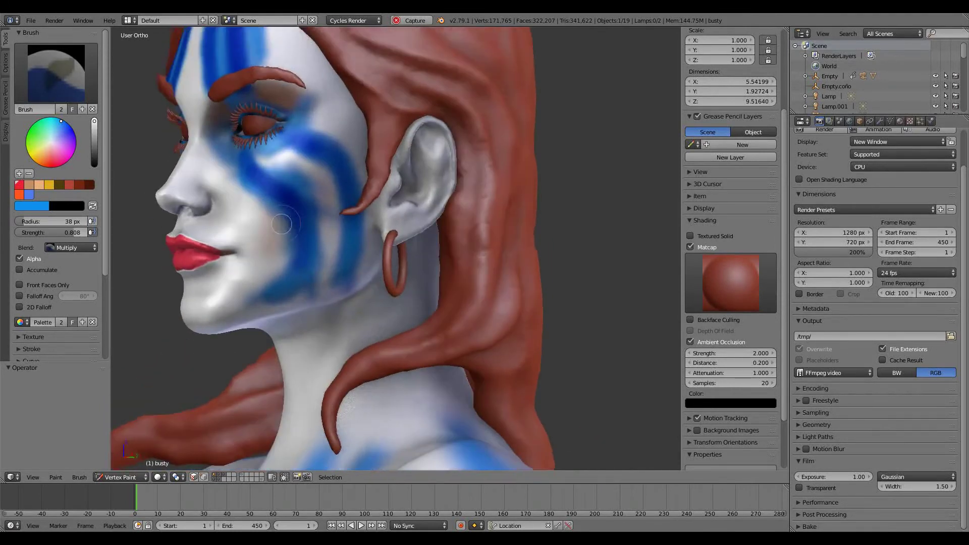
{"action": "middle_click_drag", "start_coordinate": [302, 285], "coordinate": [316, 206], "text": "shift"}
{"action": "mouse_move", "coordinate": [316, 167]}
{"action": "left_mouse_down"}
{"action": "mouse_move", "coordinate": [260, 220]}
{"action": "mouse_move", "coordinate": [320, 169]}
{"action": "mouse_move", "coordinate": [365, 173]}
{"action": "left_mouse_up"}
Switch to the Blur brush and soften the edges of the blue stripes on the cheeks, jaw and forehead.
{"action": "left_click", "coordinate": [48, 72]}
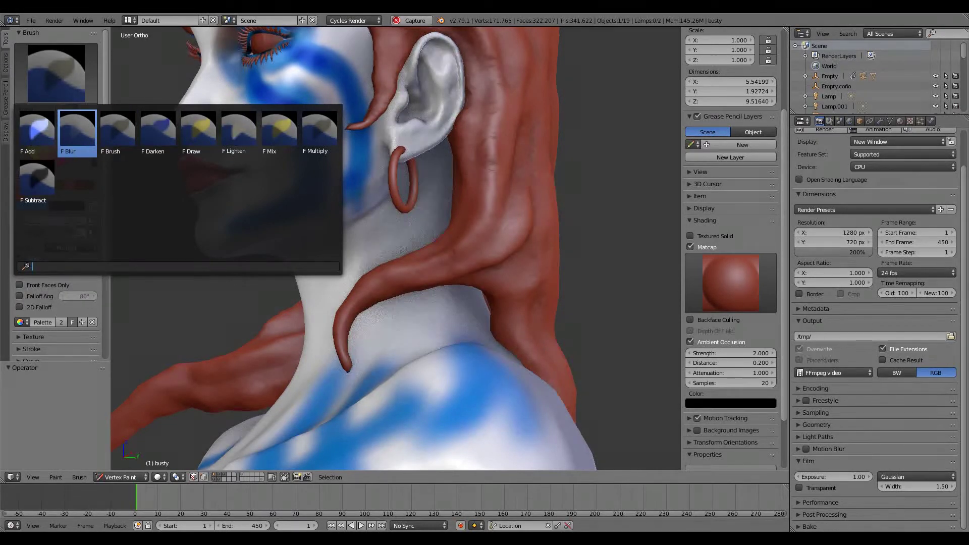
{"action": "left_click", "coordinate": [77, 131]}
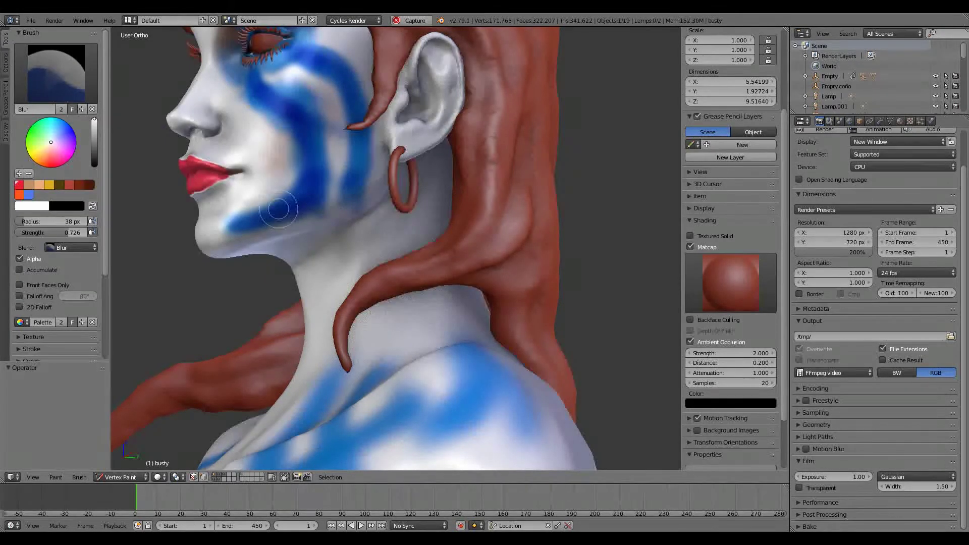
{"action": "middle_click_drag", "start_coordinate": [336, 217], "coordinate": [346, 269]}
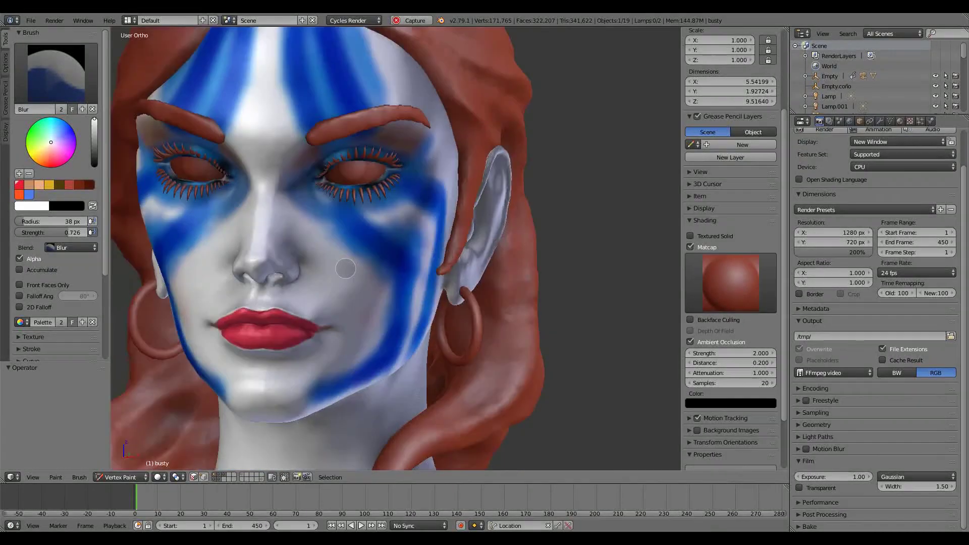
{"action": "mouse_move", "coordinate": [429, 228]}
{"action": "middle_mouse_down"}
{"action": "mouse_move", "coordinate": [422, 249]}
{"action": "mouse_move", "coordinate": [400, 222]}
{"action": "mouse_move", "coordinate": [487, 205]}
{"action": "middle_mouse_up"}
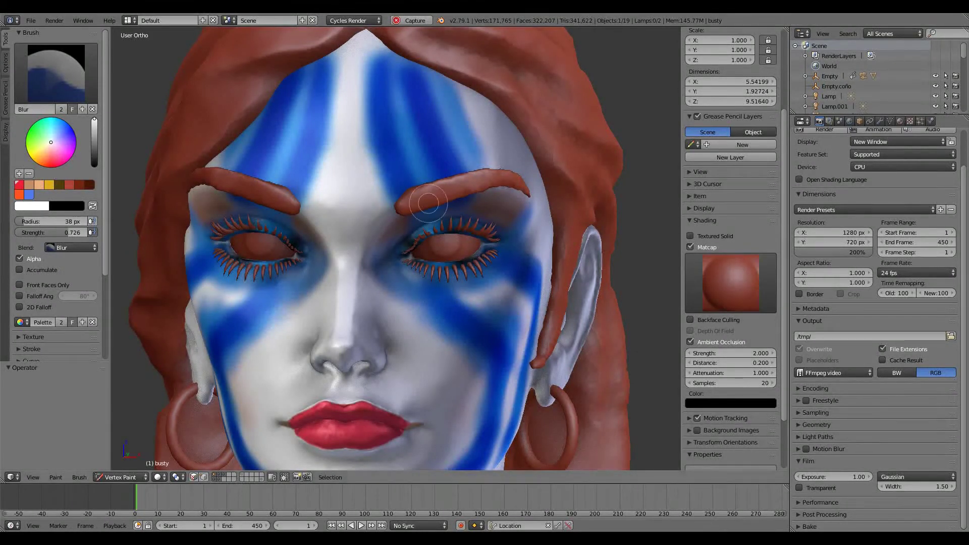
{"action": "middle_click_drag", "start_coordinate": [362, 246], "coordinate": [350, 246]}
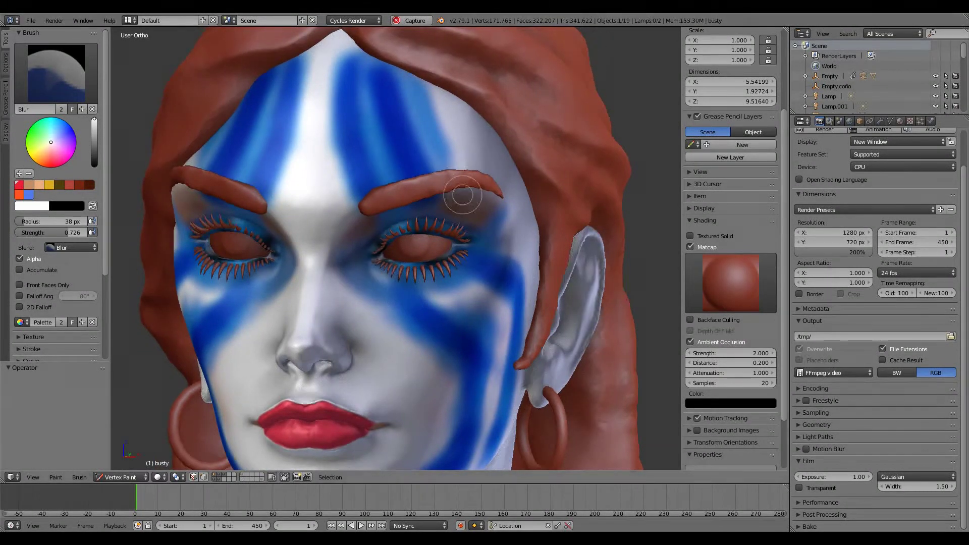
{"action": "mouse_move", "coordinate": [407, 305]}
{"action": "middle_mouse_down"}
{"action": "mouse_move", "coordinate": [401, 320]}
{"action": "mouse_move", "coordinate": [390, 274]}
{"action": "mouse_move", "coordinate": [426, 234]}
{"action": "mouse_move", "coordinate": [397, 263]}
{"action": "middle_mouse_up"}
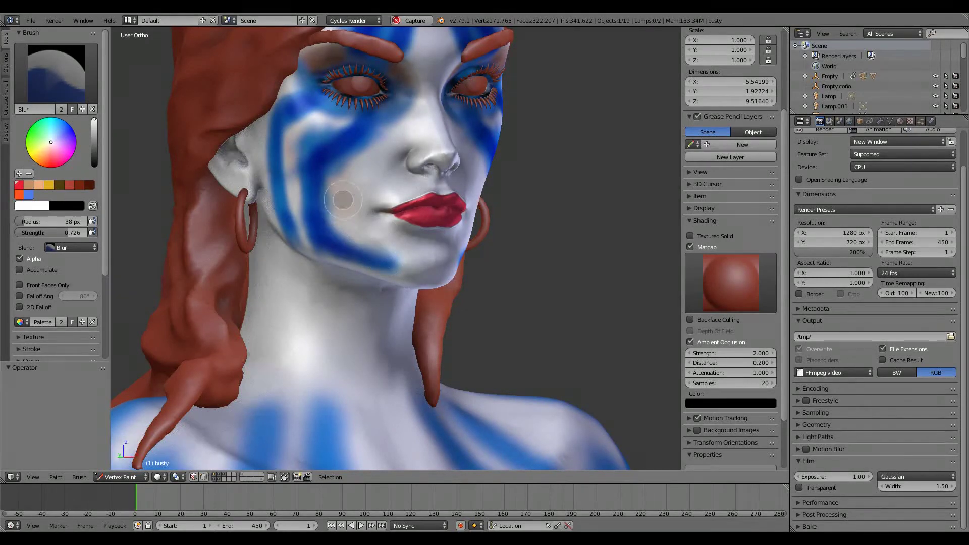
{"action": "mouse_move", "coordinate": [378, 262]}
{"action": "middle_mouse_down"}
{"action": "mouse_move", "coordinate": [366, 237]}
{"action": "mouse_move", "coordinate": [385, 214]}
{"action": "middle_mouse_up"}
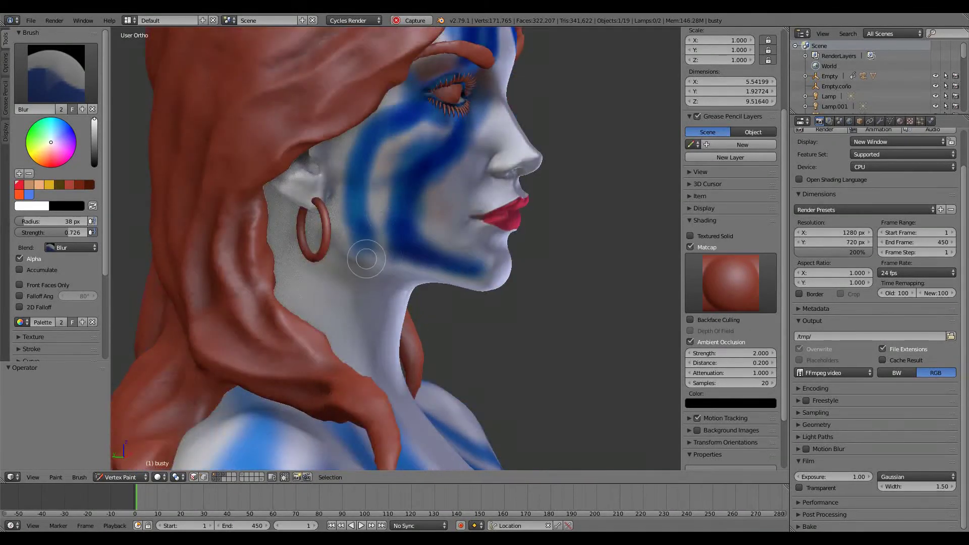
{"action": "mouse_move", "coordinate": [485, 288]}
{"action": "middle_mouse_down"}
{"action": "mouse_move", "coordinate": [420, 313]}
{"action": "mouse_move", "coordinate": [321, 263]}
{"action": "middle_mouse_up"}
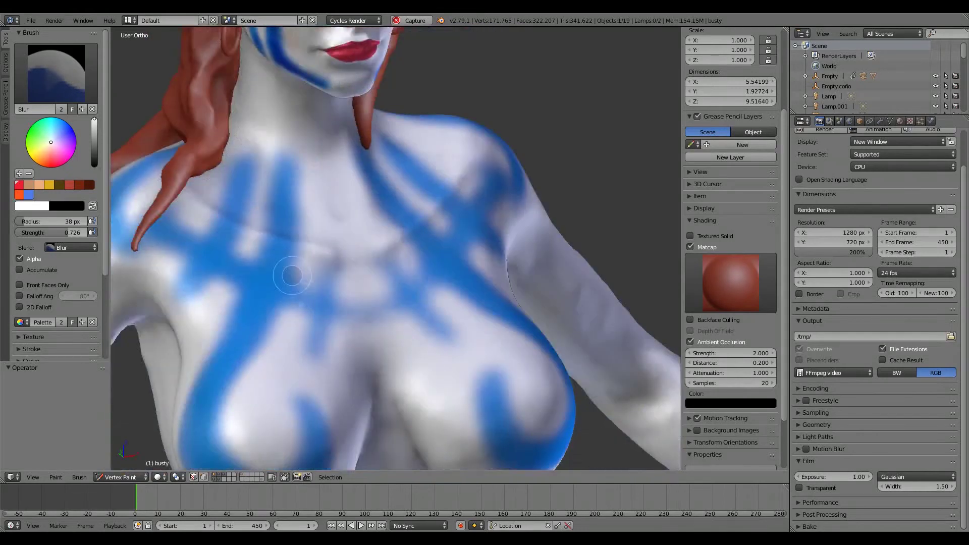
{"action": "mouse_move", "coordinate": [456, 296]}
{"action": "middle_mouse_down"}
{"action": "mouse_move", "coordinate": [415, 227]}
{"action": "mouse_move", "coordinate": [389, 247]}
{"action": "mouse_move", "coordinate": [383, 379]}
{"action": "middle_mouse_up"}
{"action": "scroll", "coordinate": [389, 247], "scroll_direction": "down", "scroll_amount": 1}
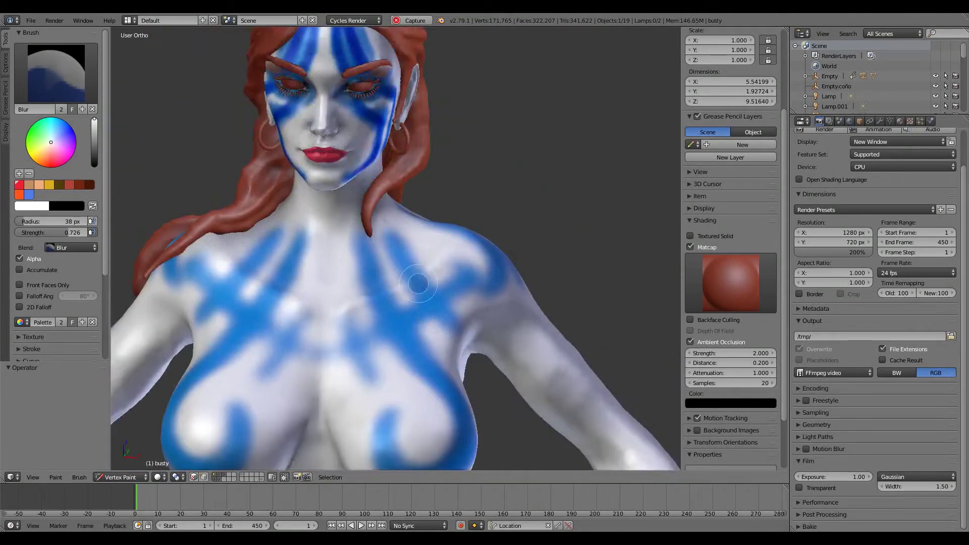
{"action": "mouse_move", "coordinate": [417, 285]}
{"action": "middle_mouse_down"}
{"action": "mouse_move", "coordinate": [368, 277]}
{"action": "mouse_move", "coordinate": [333, 215]}
{"action": "mouse_move", "coordinate": [355, 237]}
{"action": "mouse_move", "coordinate": [351, 249]}
{"action": "mouse_move", "coordinate": [424, 252]}
{"action": "mouse_move", "coordinate": [436, 277]}
{"action": "middle_mouse_up"}
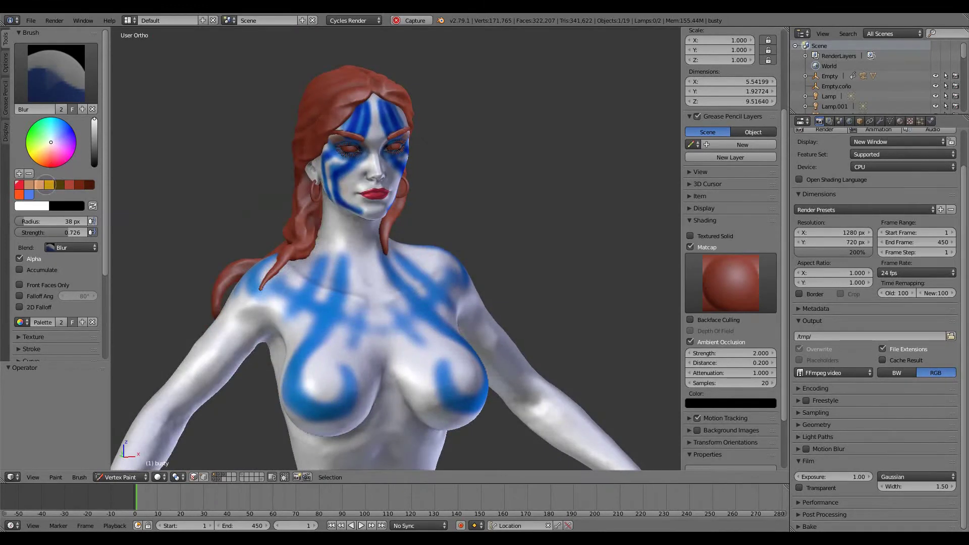
Paint red stripes from the neck down the chest and along the outer breast with the Draw brush, using the palette's bright red.
{"action": "left_click", "coordinate": [19, 184]}
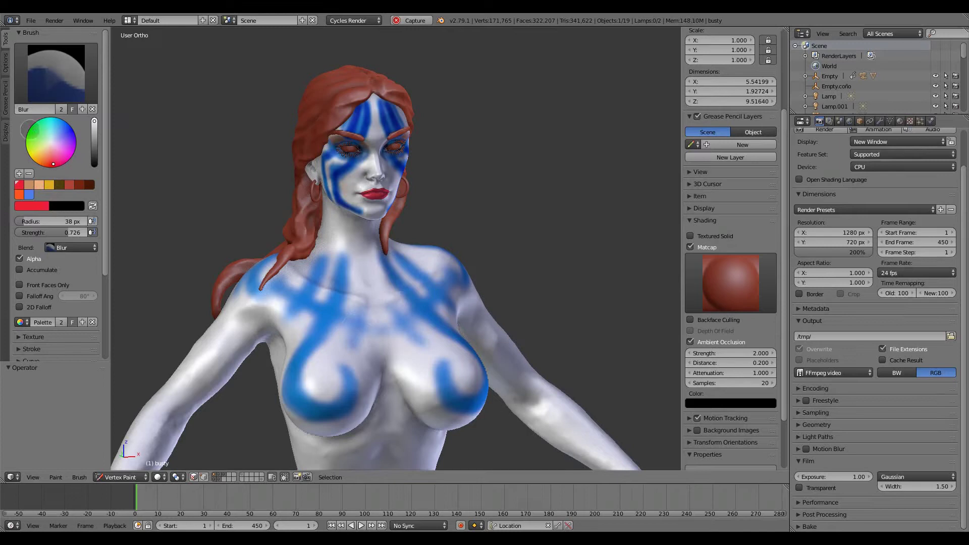
{"action": "left_click", "coordinate": [56, 73]}
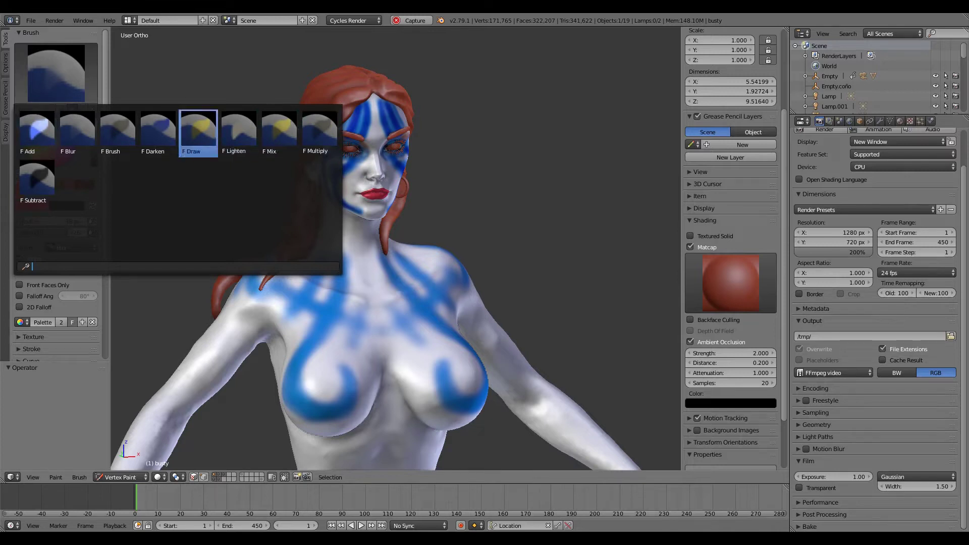
{"action": "left_click", "coordinate": [198, 132]}
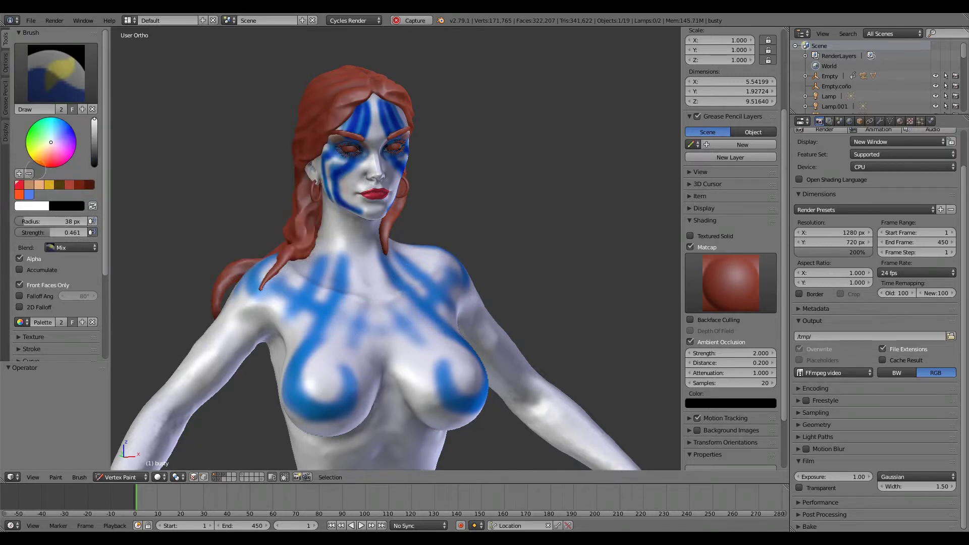
{"action": "left_click", "coordinate": [18, 185]}
{"action": "mouse_move", "coordinate": [371, 307]}
{"action": "left_mouse_down"}
{"action": "mouse_move", "coordinate": [338, 326]}
{"action": "mouse_move", "coordinate": [356, 265]}
{"action": "left_mouse_up"}
{"action": "mouse_move", "coordinate": [356, 265]}
{"action": "middle_mouse_down"}
{"action": "mouse_move", "coordinate": [374, 332]}
{"action": "mouse_move", "coordinate": [371, 323]}
{"action": "middle_mouse_up"}
{"action": "mouse_move", "coordinate": [371, 325]}
{"action": "left_mouse_down"}
{"action": "mouse_move", "coordinate": [370, 363]}
{"action": "mouse_move", "coordinate": [389, 414]}
{"action": "left_mouse_up"}
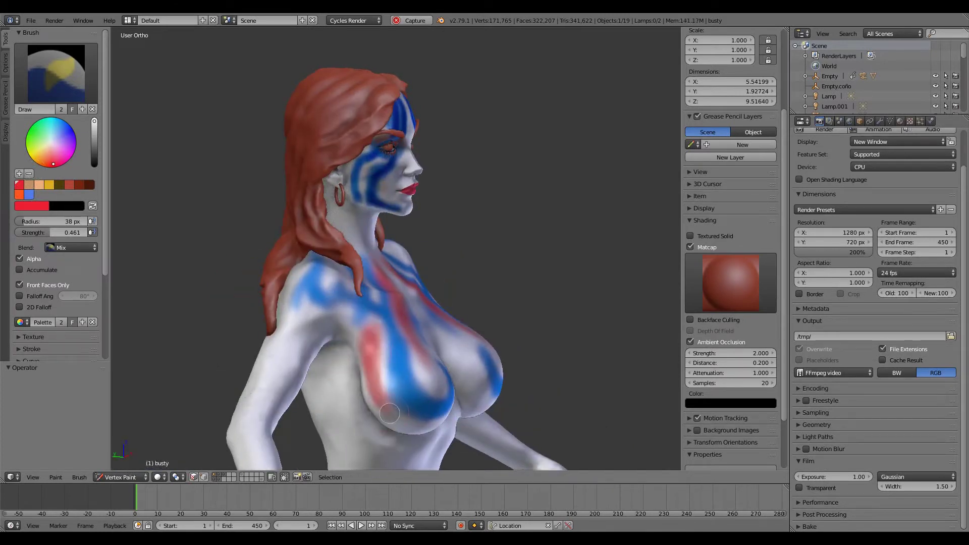
{"action": "middle_click_drag", "start_coordinate": [444, 302], "coordinate": [395, 237]}
{"action": "mouse_move", "coordinate": [395, 237]}
{"action": "middle_mouse_down", "text": "shift"}
{"action": "mouse_move", "coordinate": [396, 279]}
{"action": "mouse_move", "coordinate": [321, 279]}
{"action": "mouse_move", "coordinate": [360, 301]}
{"action": "mouse_move", "coordinate": [384, 283]}
{"action": "mouse_move", "coordinate": [370, 253]}
{"action": "mouse_move", "coordinate": [363, 270]}
{"action": "mouse_move", "coordinate": [390, 257]}
{"action": "middle_mouse_up", "text": "shift"}
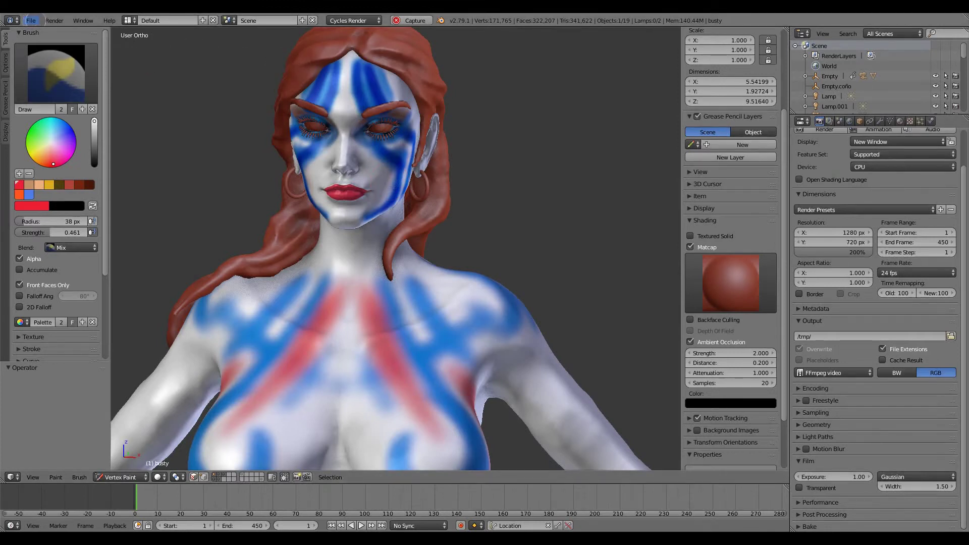
Show the sketches folder as thumbnails in the file browser and open boceto08.blend.
{"action": "left_click", "coordinate": [31, 21]}
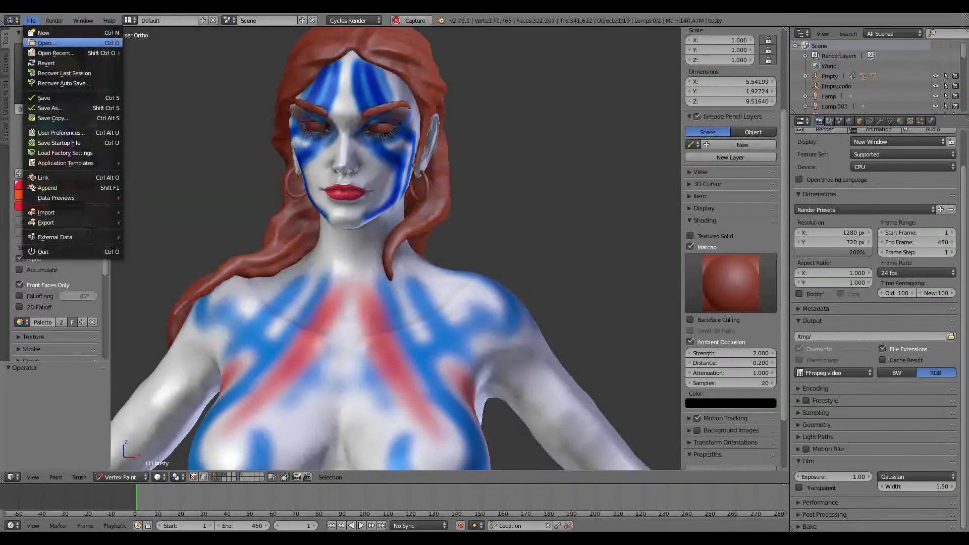
{"action": "mouse_move", "coordinate": [55, 53]}
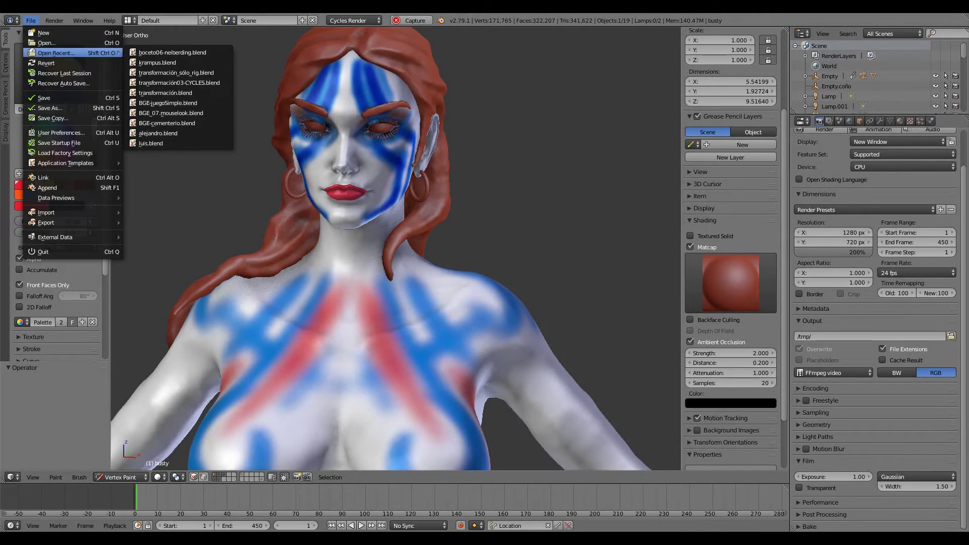
{"action": "left_click", "coordinate": [46, 43]}
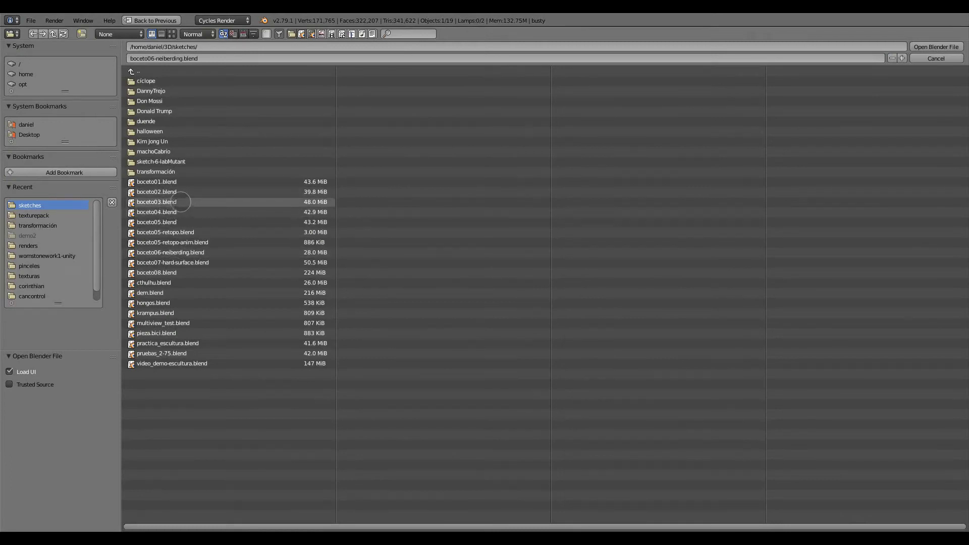
{"action": "left_click", "coordinate": [172, 34]}
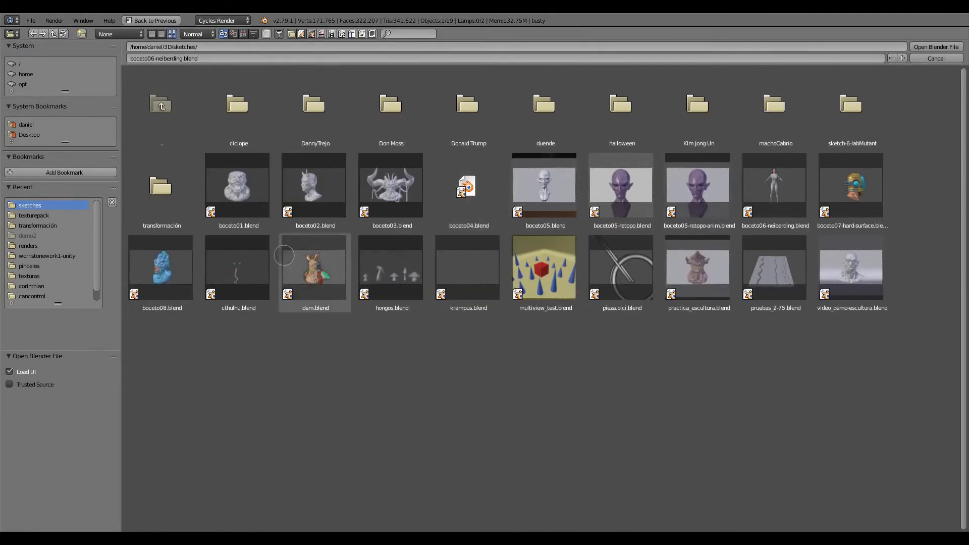
{"action": "left_click", "coordinate": [161, 268]}
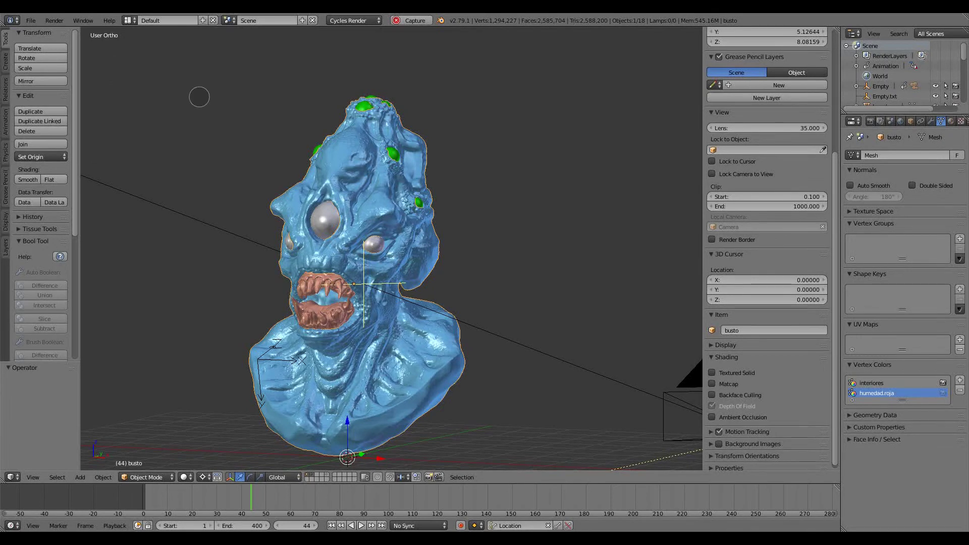
Examine the blue monster bust from the front and the side, including its mouth, eyes and head growths.
{"action": "middle_click_drag", "start_coordinate": [491, 170], "coordinate": [484, 198]}
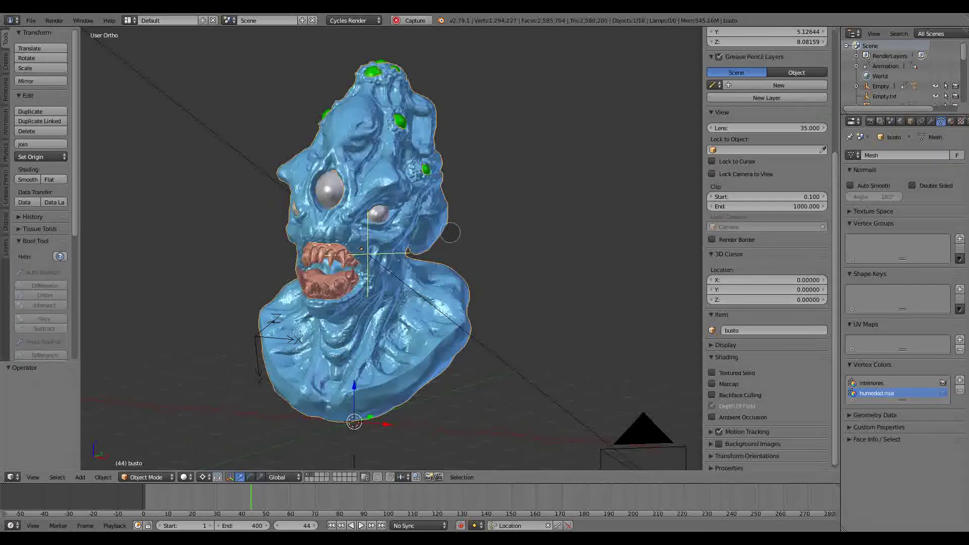
{"action": "middle_click_drag", "start_coordinate": [461, 230], "coordinate": [485, 204]}
{"action": "scroll", "coordinate": [459, 215], "scroll_direction": "up", "scroll_amount": 2}
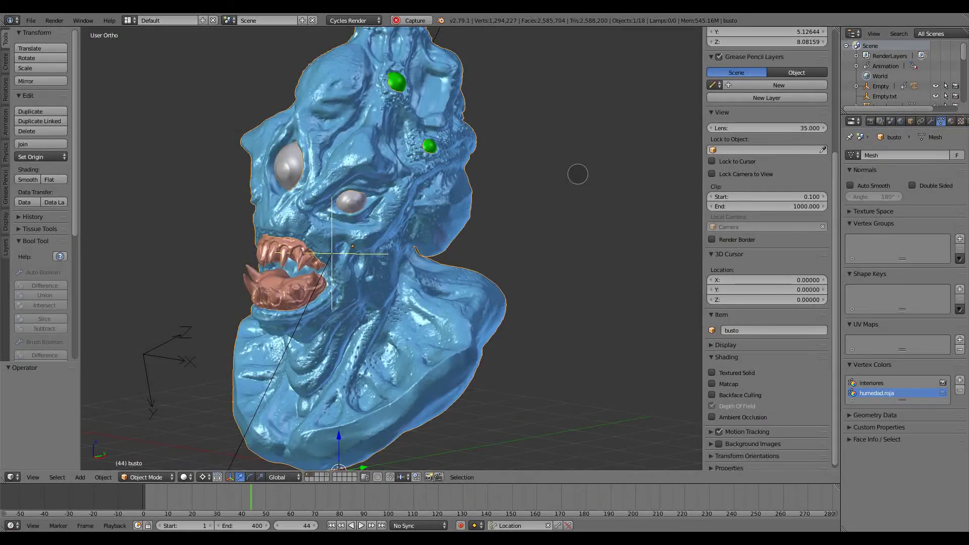
{"action": "middle_click_drag", "start_coordinate": [563, 190], "coordinate": [563, 194]}
{"action": "middle_click_drag", "start_coordinate": [430, 226], "coordinate": [491, 221]}
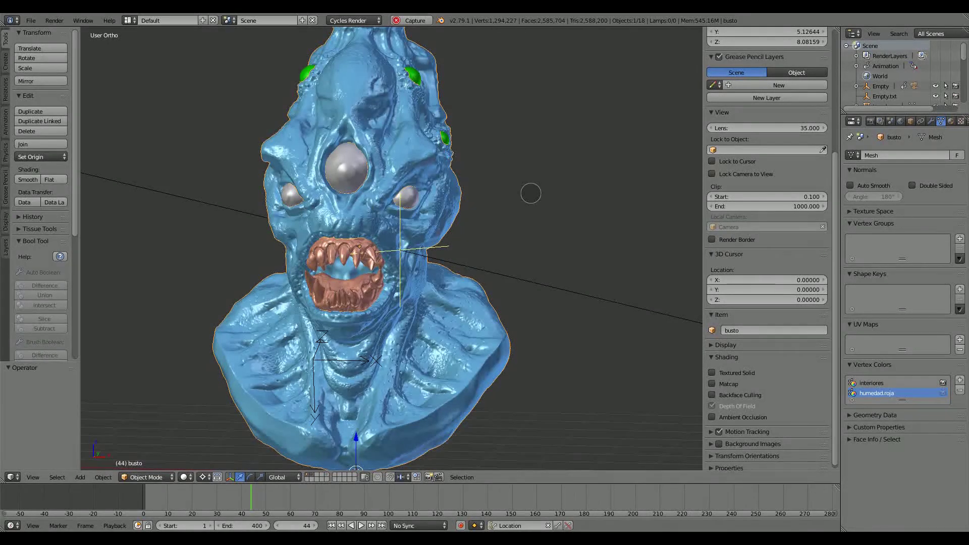
{"action": "middle_click_drag", "start_coordinate": [530, 192], "coordinate": [535, 155]}
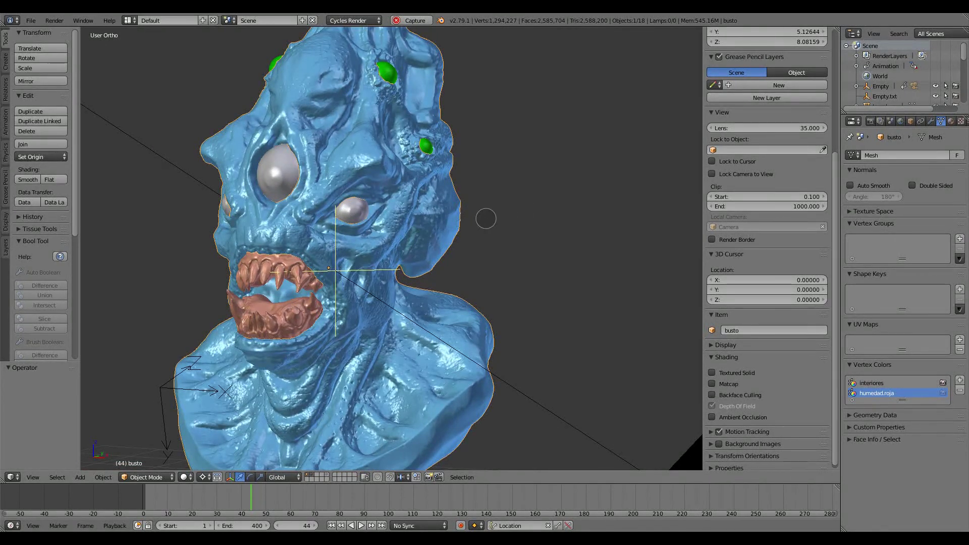
{"action": "middle_click_drag", "start_coordinate": [486, 218], "coordinate": [589, 204]}
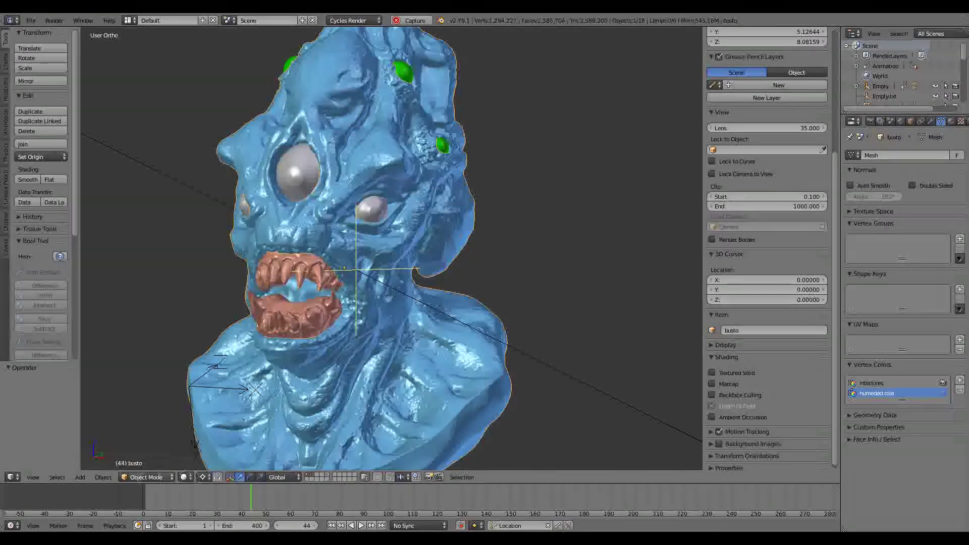
Switch the bust to Vertex Paint mode and inspect the dark paint around the eyes, mouth and cheek.
{"action": "left_click", "coordinate": [147, 477]}
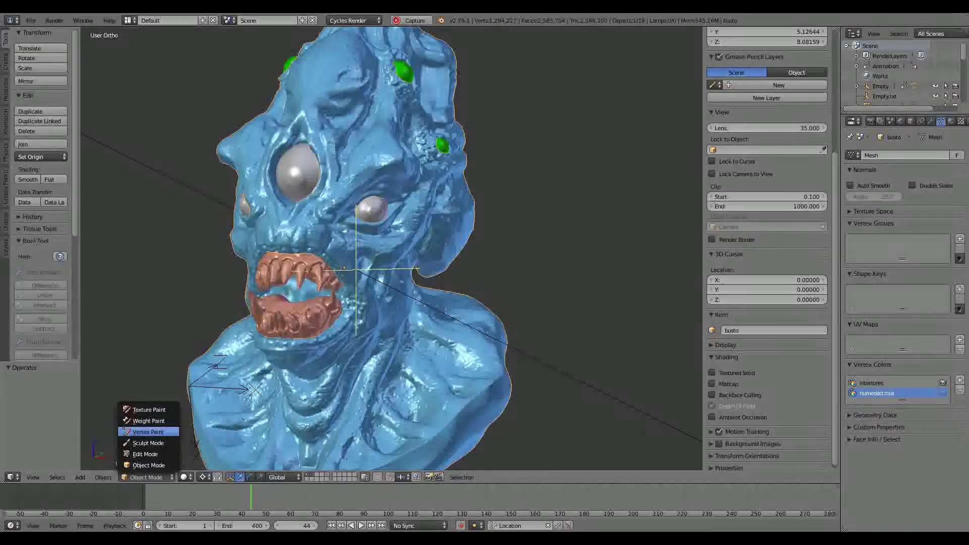
{"action": "left_click", "coordinate": [147, 432]}
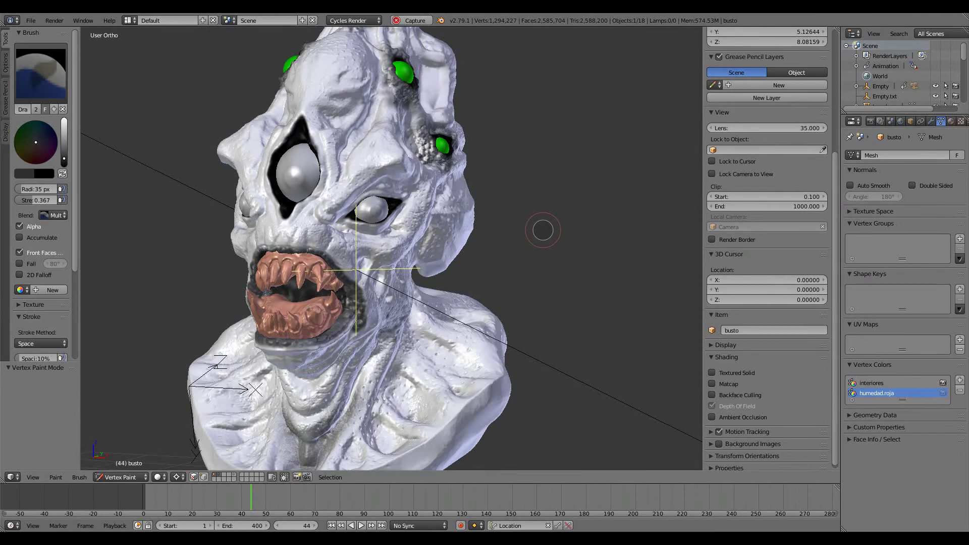
{"action": "middle_click_drag", "start_coordinate": [549, 223], "coordinate": [467, 197]}
{"action": "scroll", "coordinate": [493, 220], "scroll_direction": "up", "scroll_amount": 1}
{"action": "mouse_move", "coordinate": [419, 177]}
{"action": "middle_mouse_down", "text": "shift"}
{"action": "mouse_move", "coordinate": [423, 262]}
{"action": "mouse_move", "coordinate": [442, 242]}
{"action": "mouse_move", "coordinate": [423, 201]}
{"action": "mouse_move", "coordinate": [387, 220]}
{"action": "middle_mouse_up", "text": "shift"}
{"action": "scroll", "coordinate": [422, 262], "scroll_direction": "up", "scroll_amount": 2}
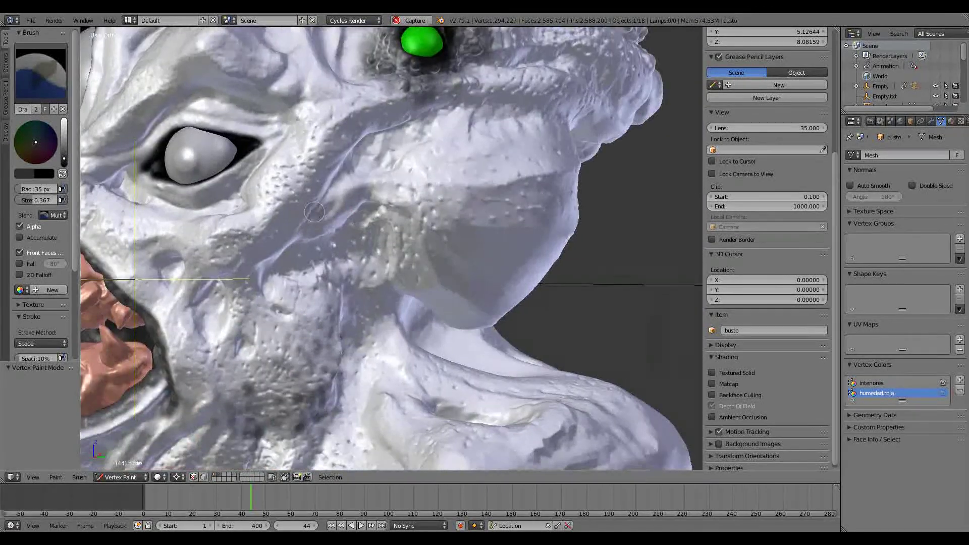
{"action": "middle_click_drag", "start_coordinate": [314, 211], "coordinate": [403, 216], "text": "shift"}
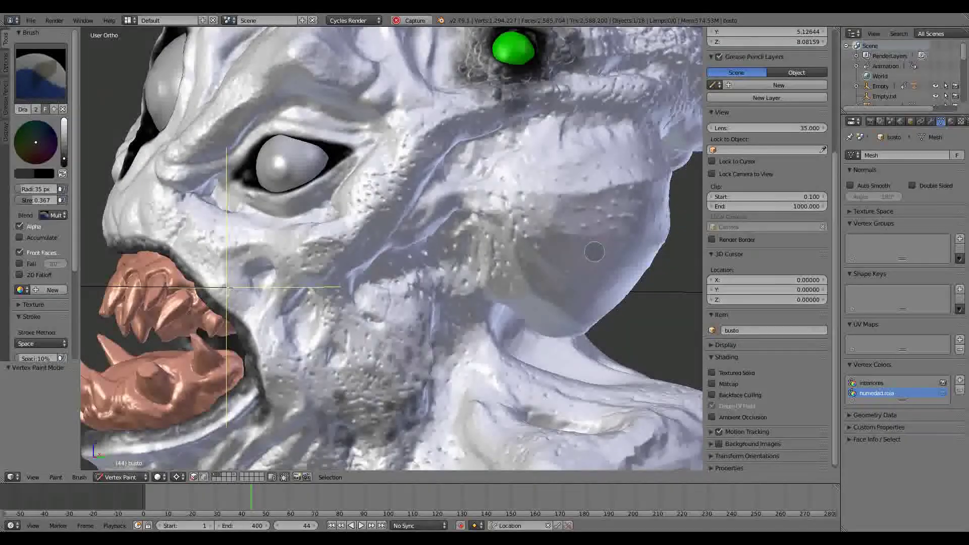
{"action": "middle_click_drag", "start_coordinate": [594, 251], "coordinate": [202, 271]}
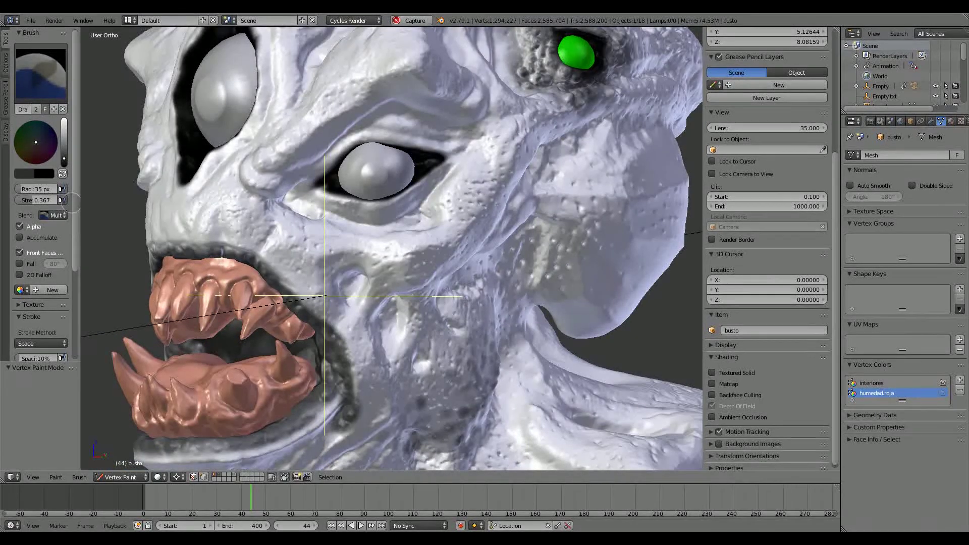
Make more room for the brush settings and the viewport, and turn on mirrored painting across the X axis.
{"action": "scroll", "coordinate": [45, 227], "scroll_direction": "down", "scroll_amount": 5}
{"action": "left_click", "coordinate": [30, 332]}
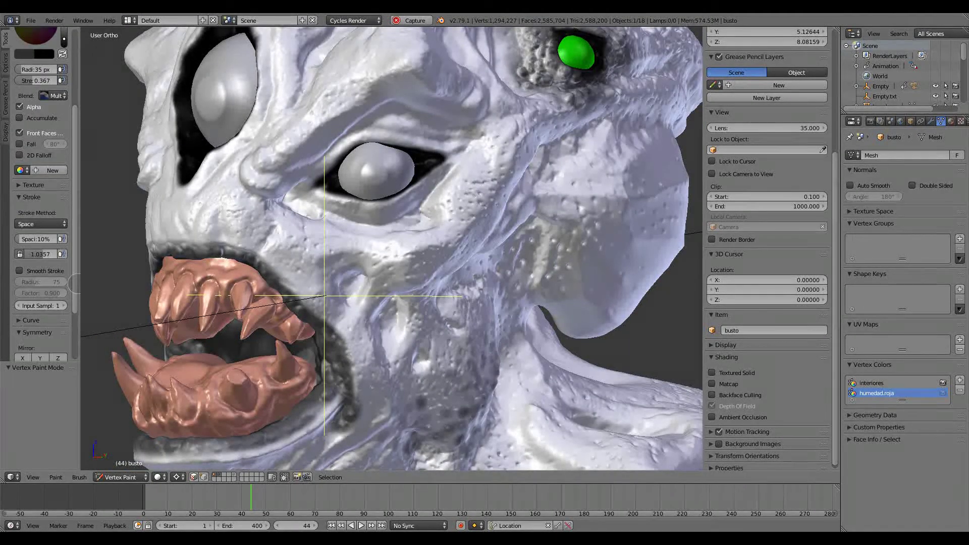
{"action": "scroll", "coordinate": [68, 292], "scroll_direction": "down", "scroll_amount": 3}
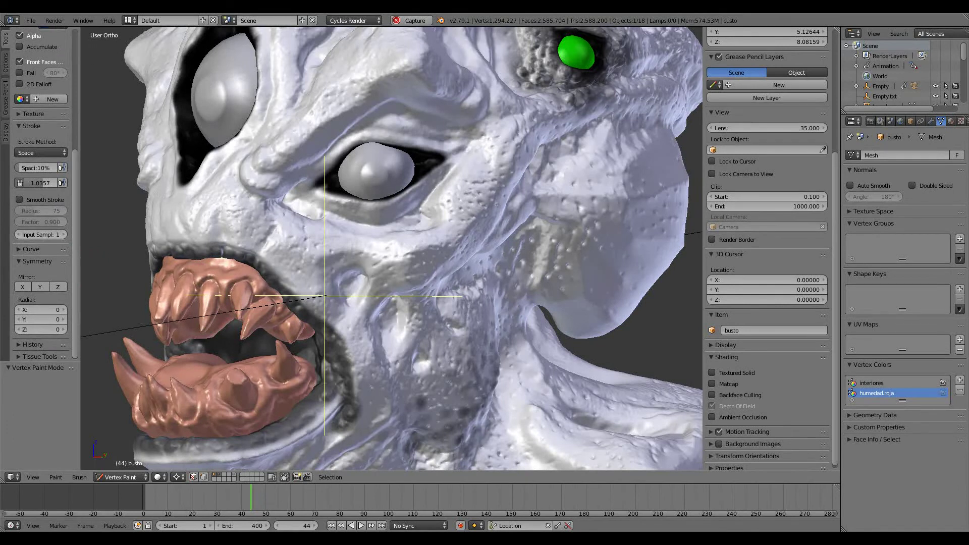
{"action": "left_click_drag", "start_coordinate": [79, 262], "coordinate": [127, 266]}
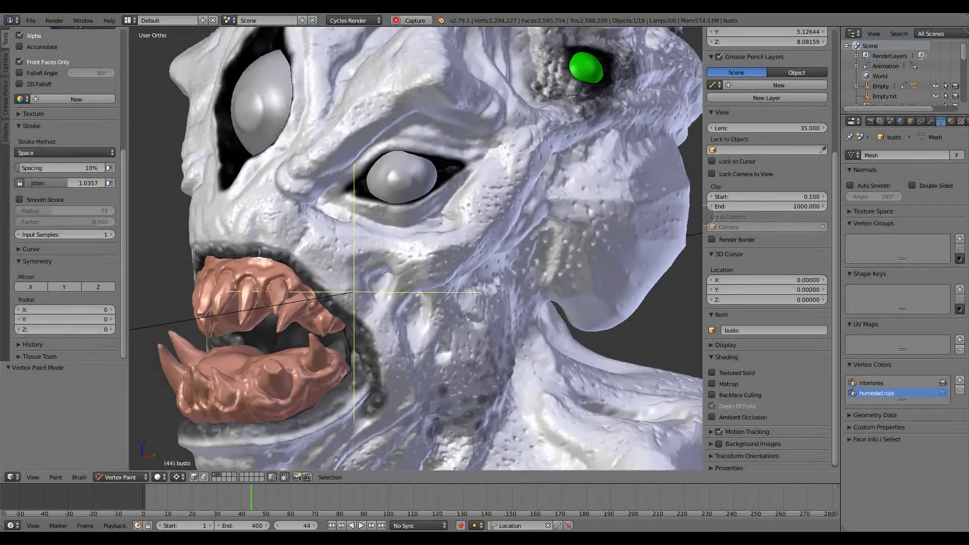
{"action": "key", "text": "n"}
{"action": "mouse_move", "coordinate": [497, 315]}
{"action": "middle_mouse_down"}
{"action": "mouse_move", "coordinate": [535, 316]}
{"action": "mouse_move", "coordinate": [585, 292]}
{"action": "mouse_move", "coordinate": [564, 276]}
{"action": "middle_mouse_up"}
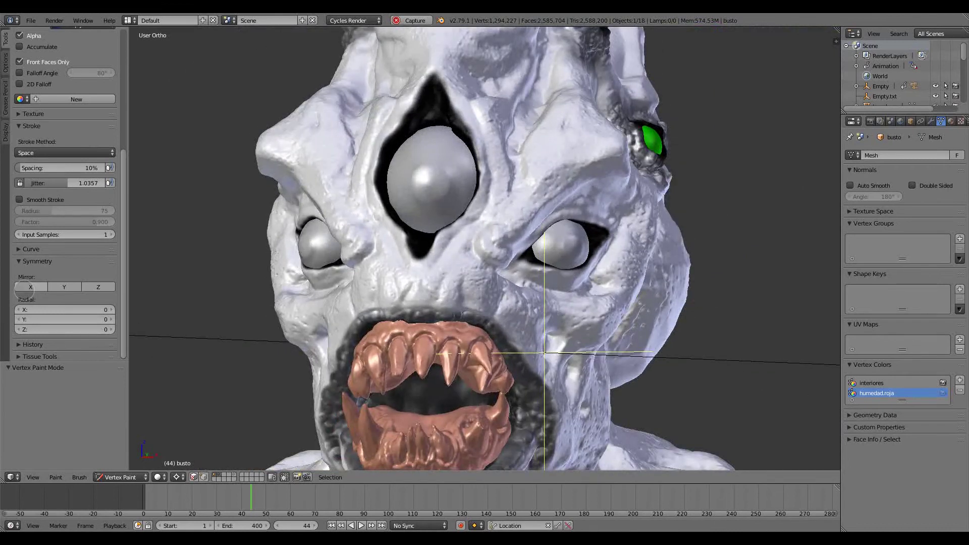
{"action": "left_click", "coordinate": [25, 287]}
{"action": "scroll", "coordinate": [121, 188], "scroll_direction": "up", "scroll_amount": 8}
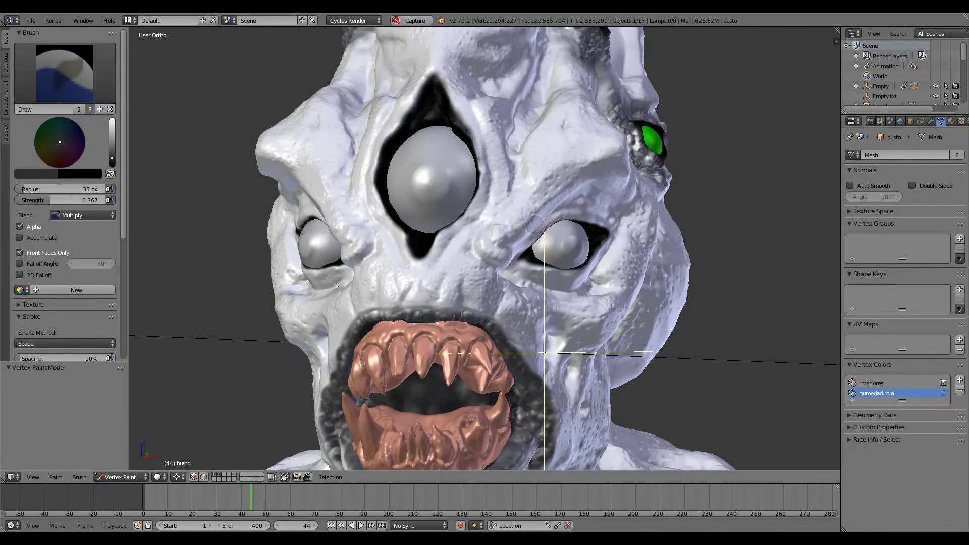
Raise the brush strength to 0.998 for solid black painting on the bust.
{"action": "middle_click_drag", "start_coordinate": [543, 223], "coordinate": [463, 171]}
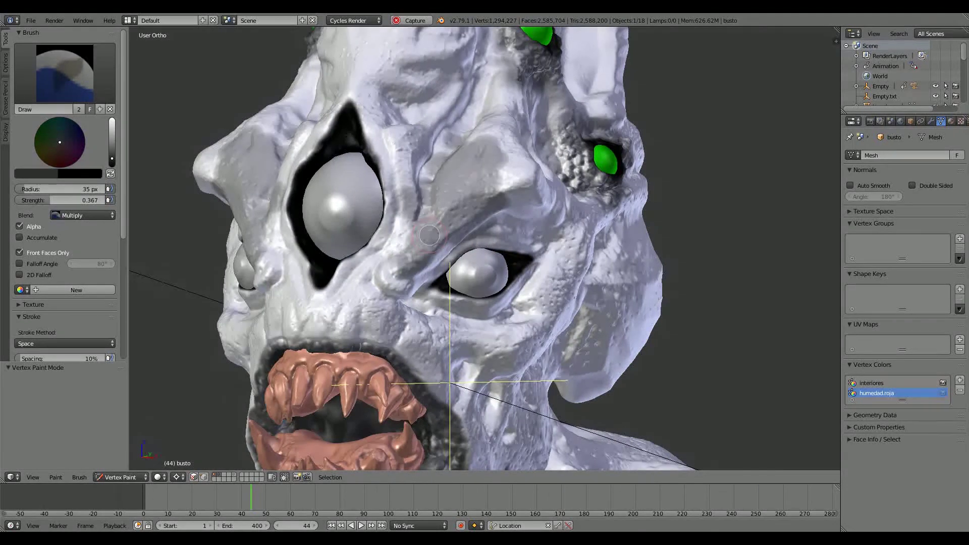
{"action": "mouse_move", "coordinate": [429, 236]}
{"action": "left_mouse_down"}
{"action": "mouse_move", "coordinate": [506, 170]}
{"action": "mouse_move", "coordinate": [465, 189]}
{"action": "left_mouse_up"}
{"action": "mouse_move", "coordinate": [415, 238]}
{"action": "middle_mouse_down"}
{"action": "mouse_move", "coordinate": [353, 237]}
{"action": "mouse_move", "coordinate": [426, 224]}
{"action": "mouse_move", "coordinate": [351, 226]}
{"action": "mouse_move", "coordinate": [485, 231]}
{"action": "mouse_move", "coordinate": [446, 234]}
{"action": "mouse_move", "coordinate": [458, 220]}
{"action": "mouse_move", "coordinate": [518, 237]}
{"action": "mouse_move", "coordinate": [523, 253]}
{"action": "mouse_move", "coordinate": [423, 246]}
{"action": "middle_mouse_up"}
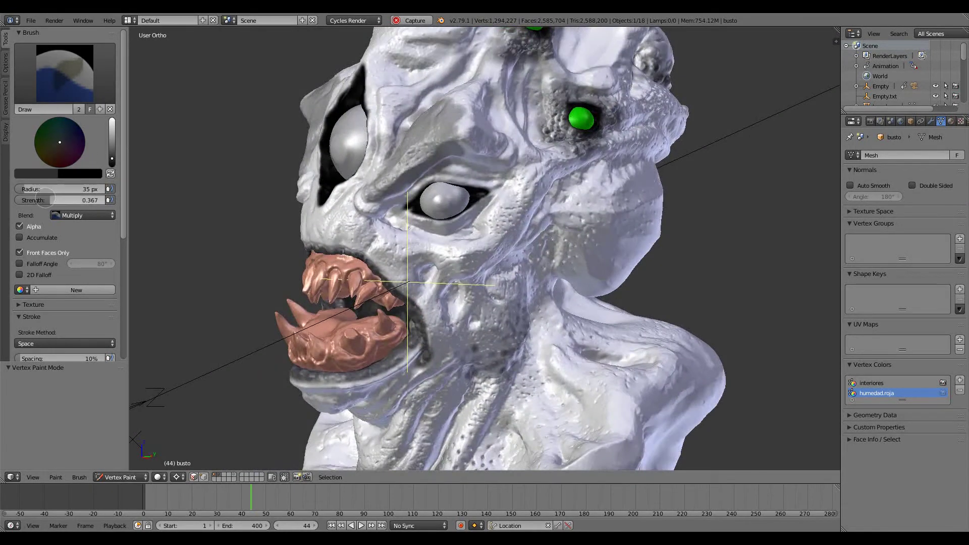
{"action": "left_click_drag", "start_coordinate": [48, 200], "coordinate": [110, 200]}
Paint mirrored black patches over the nose, upper cheek and brow around the side eyes.
{"action": "scroll", "coordinate": [510, 225], "scroll_direction": "up", "scroll_amount": 5}
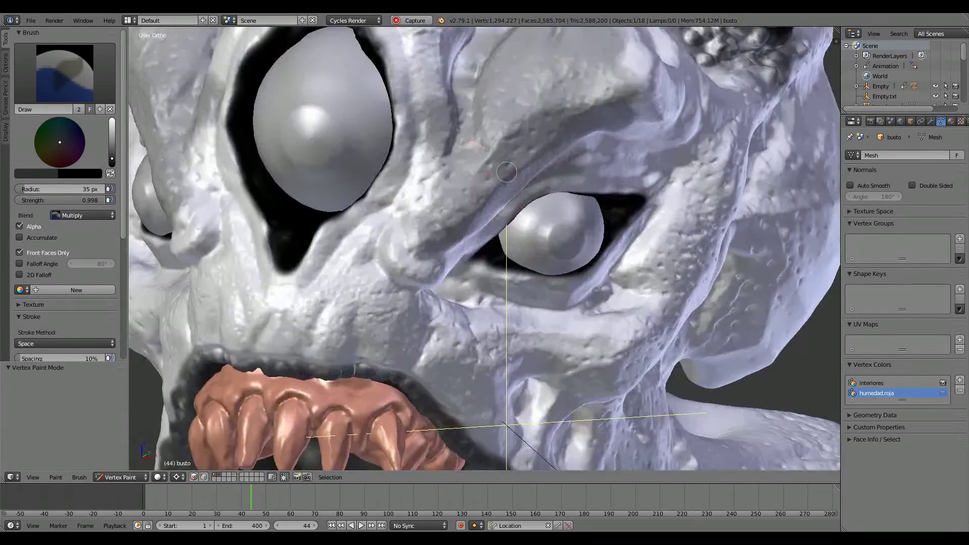
{"action": "mouse_move", "coordinate": [507, 172]}
{"action": "middle_mouse_down"}
{"action": "mouse_move", "coordinate": [437, 240]}
{"action": "mouse_move", "coordinate": [451, 218]}
{"action": "mouse_move", "coordinate": [444, 187]}
{"action": "middle_mouse_up"}
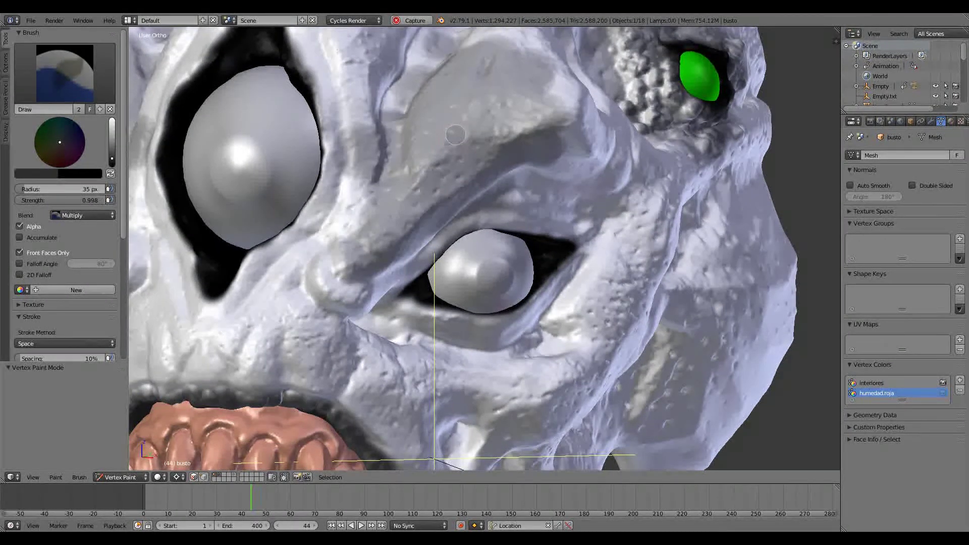
{"action": "mouse_move", "coordinate": [455, 121]}
{"action": "left_mouse_down"}
{"action": "mouse_move", "coordinate": [342, 259]}
{"action": "mouse_move", "coordinate": [306, 323]}
{"action": "mouse_move", "coordinate": [466, 384]}
{"action": "mouse_move", "coordinate": [335, 306]}
{"action": "mouse_move", "coordinate": [166, 328]}
{"action": "mouse_move", "coordinate": [277, 331]}
{"action": "left_mouse_up"}
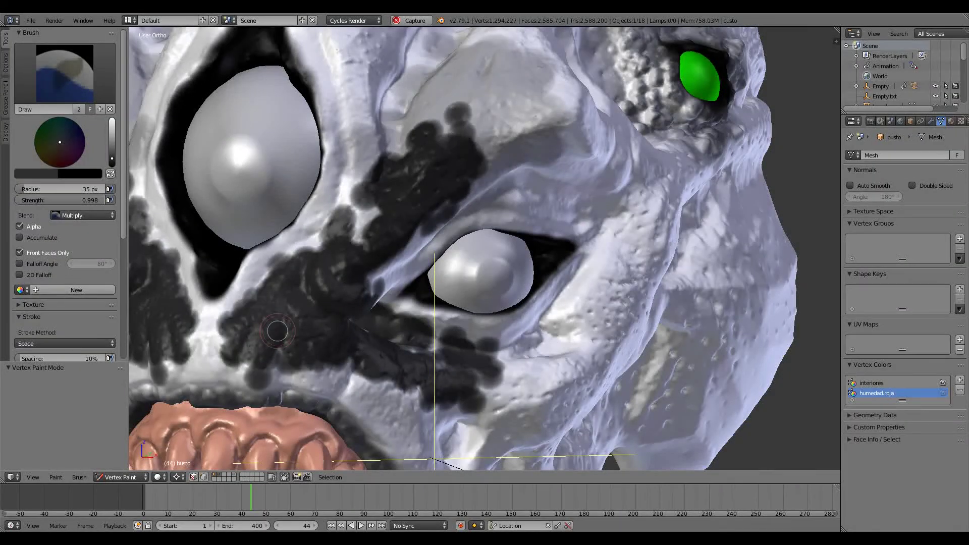
{"action": "mouse_move", "coordinate": [594, 148]}
{"action": "left_mouse_down"}
{"action": "mouse_move", "coordinate": [547, 168]}
{"action": "mouse_move", "coordinate": [520, 167]}
{"action": "mouse_move", "coordinate": [480, 190]}
{"action": "mouse_move", "coordinate": [404, 257]}
{"action": "mouse_move", "coordinate": [444, 216]}
{"action": "mouse_move", "coordinate": [385, 259]}
{"action": "mouse_move", "coordinate": [386, 287]}
{"action": "mouse_move", "coordinate": [403, 255]}
{"action": "mouse_move", "coordinate": [468, 202]}
{"action": "mouse_move", "coordinate": [572, 186]}
{"action": "mouse_move", "coordinate": [608, 197]}
{"action": "mouse_move", "coordinate": [571, 162]}
{"action": "mouse_move", "coordinate": [565, 112]}
{"action": "mouse_move", "coordinate": [485, 53]}
{"action": "mouse_move", "coordinate": [489, 111]}
{"action": "mouse_move", "coordinate": [542, 115]}
{"action": "mouse_move", "coordinate": [570, 147]}
{"action": "left_mouse_up"}
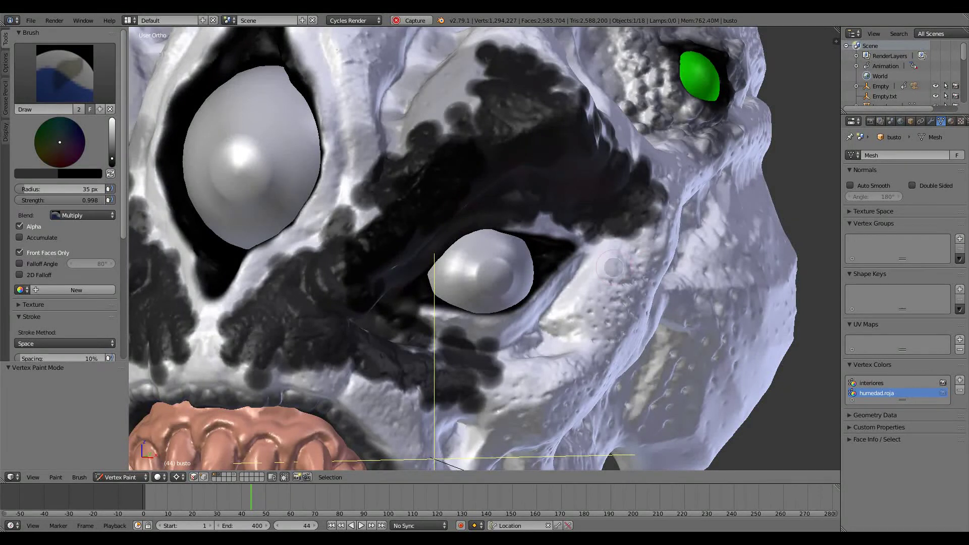
Paint mirrored black patches from behind the jaw down the side of the neck to the upper chest.
{"action": "mouse_move", "coordinate": [613, 268]}
{"action": "middle_mouse_down"}
{"action": "mouse_move", "coordinate": [444, 218]}
{"action": "mouse_move", "coordinate": [474, 218]}
{"action": "mouse_move", "coordinate": [394, 147]}
{"action": "mouse_move", "coordinate": [505, 202]}
{"action": "mouse_move", "coordinate": [628, 238]}
{"action": "mouse_move", "coordinate": [483, 272]}
{"action": "mouse_move", "coordinate": [580, 265]}
{"action": "mouse_move", "coordinate": [618, 282]}
{"action": "mouse_move", "coordinate": [444, 232]}
{"action": "mouse_move", "coordinate": [510, 231]}
{"action": "mouse_move", "coordinate": [554, 264]}
{"action": "mouse_move", "coordinate": [475, 223]}
{"action": "middle_mouse_up"}
{"action": "scroll", "coordinate": [460, 228], "scroll_direction": "up", "scroll_amount": 2}
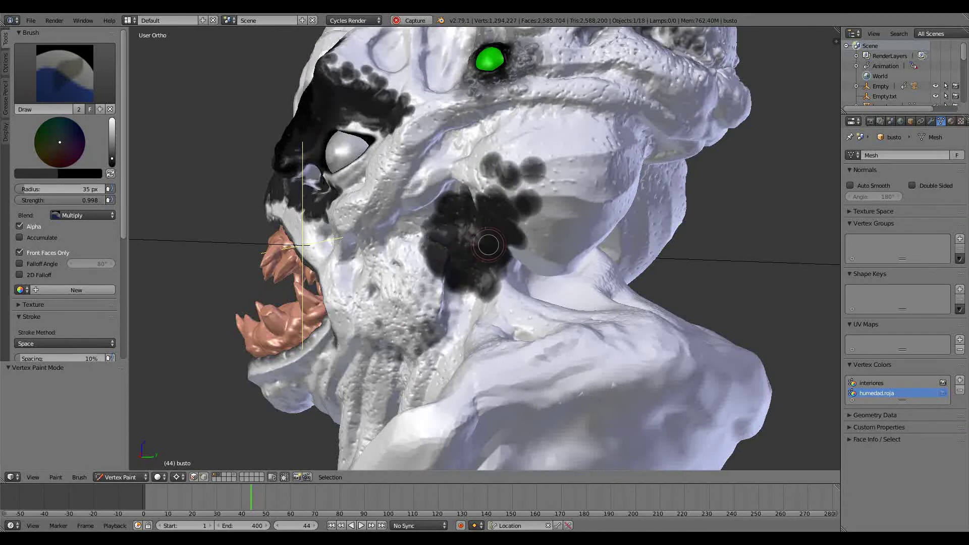
{"action": "middle_click_drag", "start_coordinate": [537, 306], "coordinate": [496, 221]}
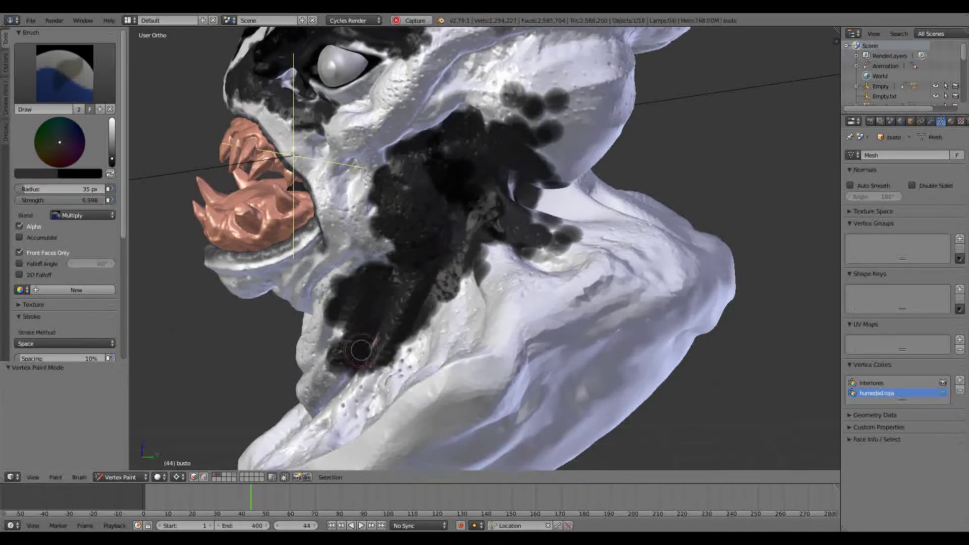
{"action": "middle_click_drag", "start_coordinate": [361, 350], "coordinate": [523, 170]}
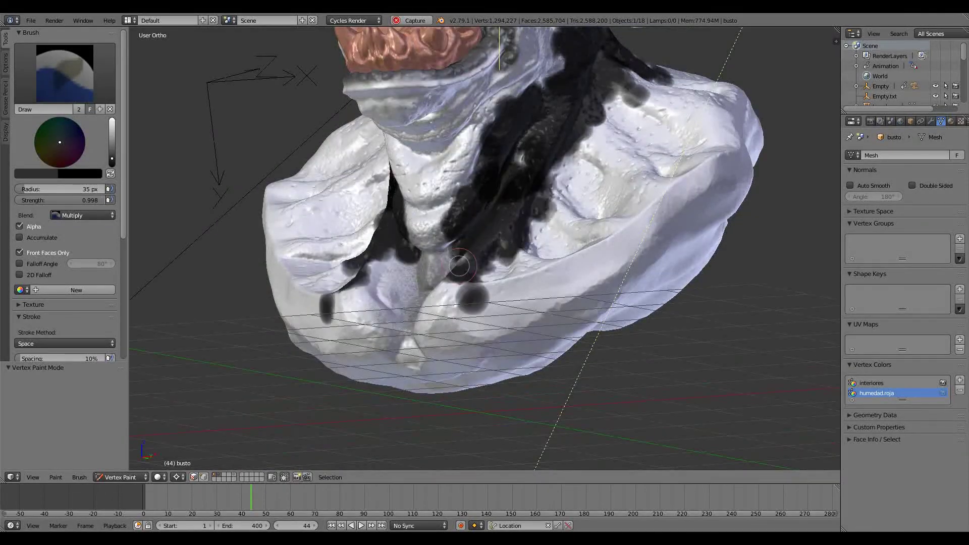
Examine the mirrored black paint on the chest, face and neck from the front and the side.
{"action": "middle_click_drag", "start_coordinate": [467, 238], "coordinate": [404, 227]}
{"action": "scroll", "coordinate": [403, 228], "scroll_direction": "up", "scroll_amount": 5}
{"action": "mouse_move", "coordinate": [339, 227]}
{"action": "middle_mouse_down"}
{"action": "mouse_move", "coordinate": [590, 171]}
{"action": "mouse_move", "coordinate": [514, 182]}
{"action": "mouse_move", "coordinate": [580, 234]}
{"action": "mouse_move", "coordinate": [300, 231]}
{"action": "mouse_move", "coordinate": [517, 240]}
{"action": "mouse_move", "coordinate": [517, 214]}
{"action": "middle_mouse_up"}
{"action": "middle_click_drag", "start_coordinate": [440, 307], "coordinate": [471, 272], "text": "shift"}
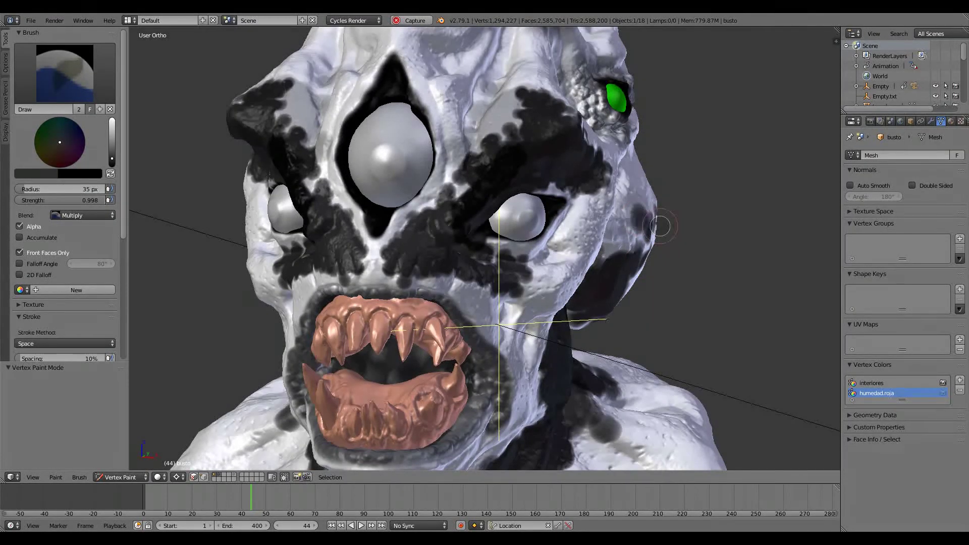
{"action": "middle_click_drag", "start_coordinate": [640, 221], "coordinate": [605, 212]}
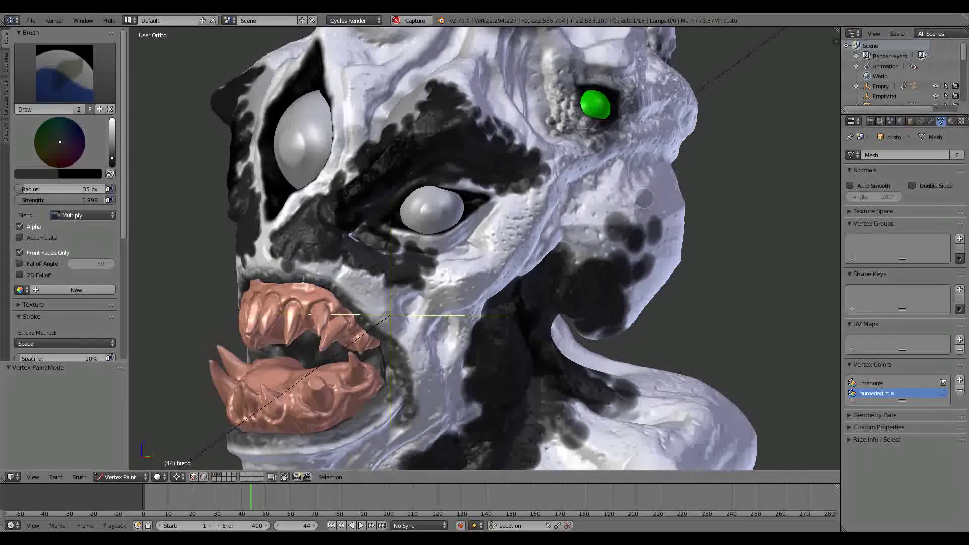
{"action": "mouse_move", "coordinate": [655, 197]}
{"action": "middle_mouse_down"}
{"action": "mouse_move", "coordinate": [525, 202]}
{"action": "mouse_move", "coordinate": [513, 181]}
{"action": "middle_mouse_up"}
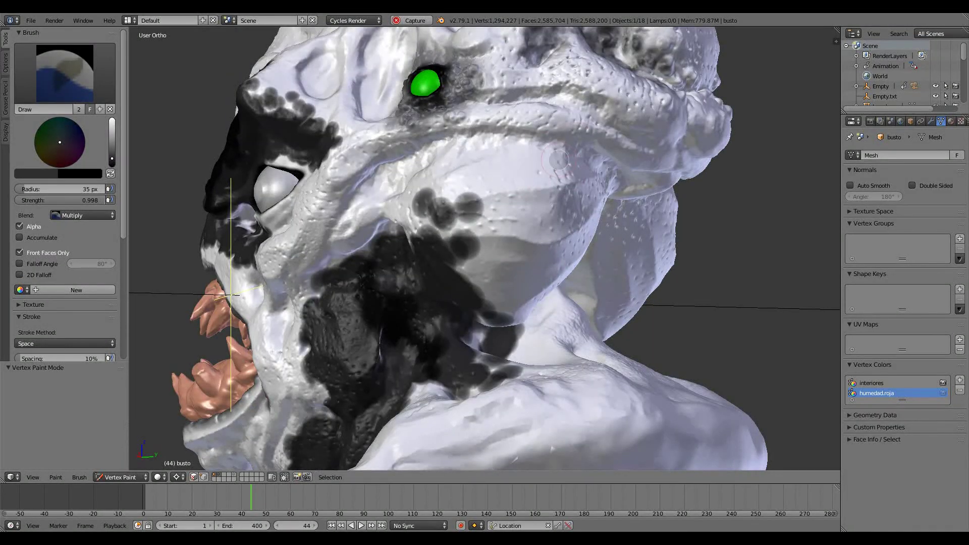